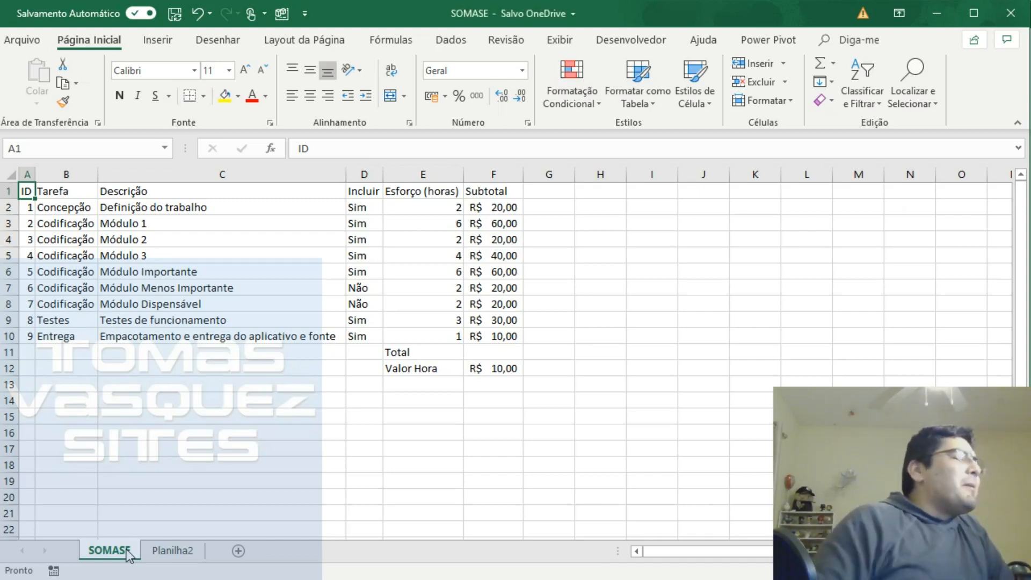
# Step: Make the header row A1:F1 of the task table bold
pyautogui.click(415, 288)
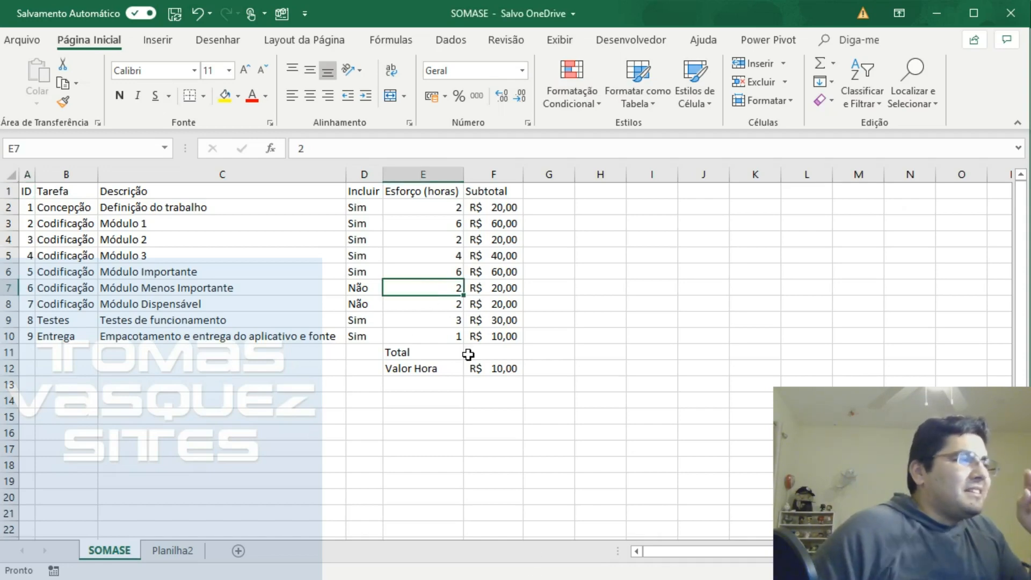
pyautogui.scroll(1, 469, 354)
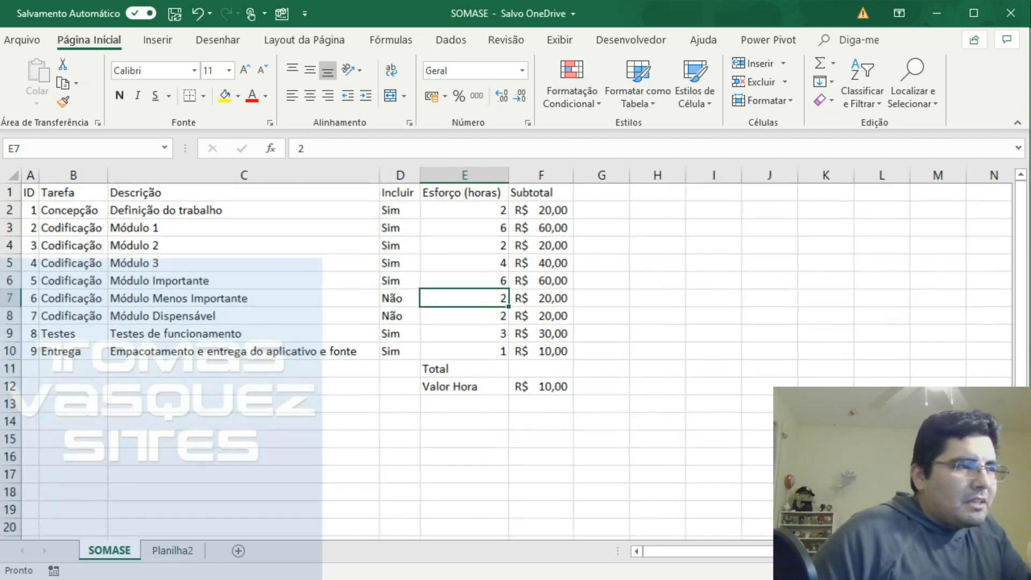
pyautogui.scroll(2, 469, 354)
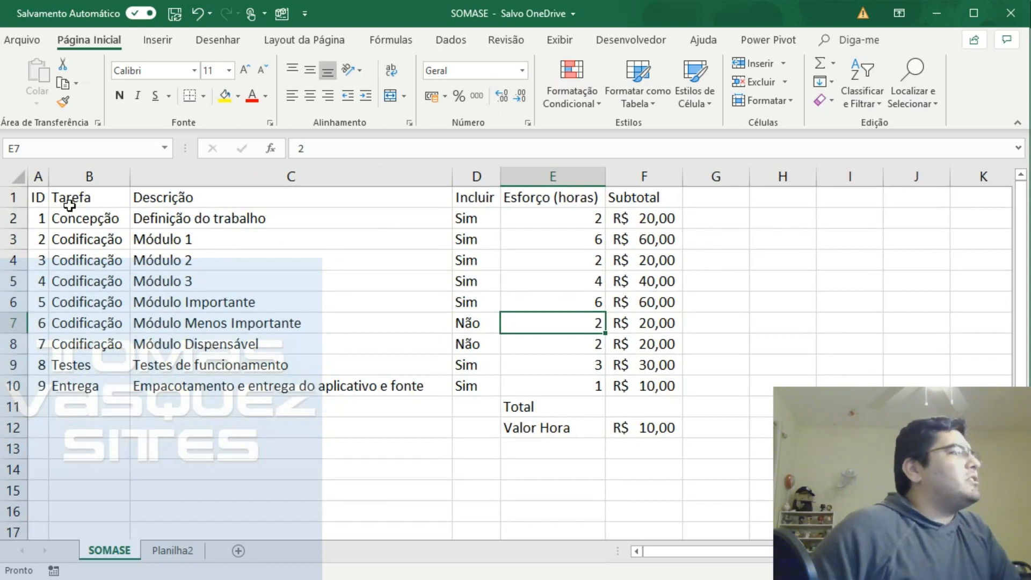
pyautogui.moveTo(39, 197); pyautogui.dragTo(631, 194)
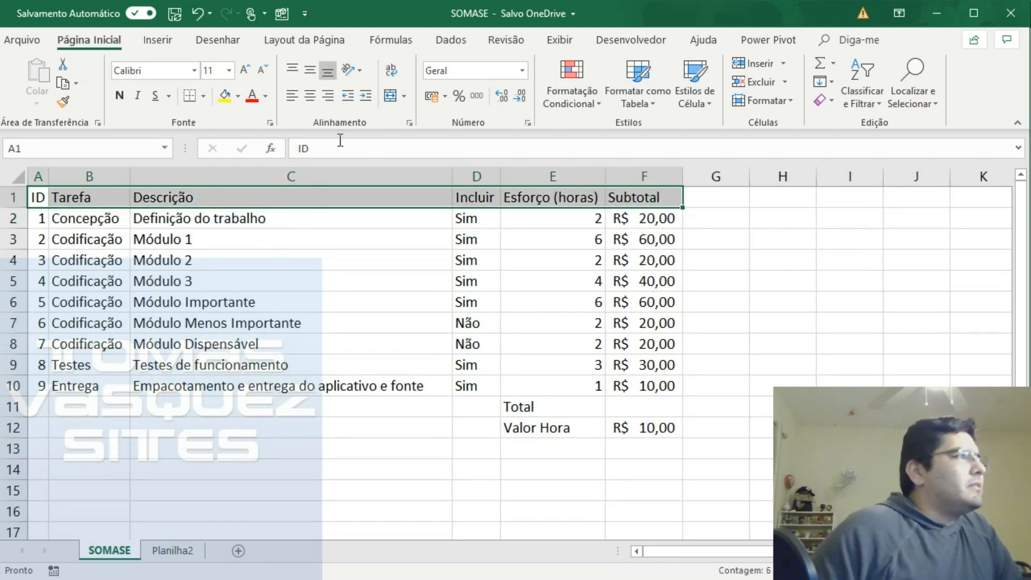
pyautogui.click(119, 95)
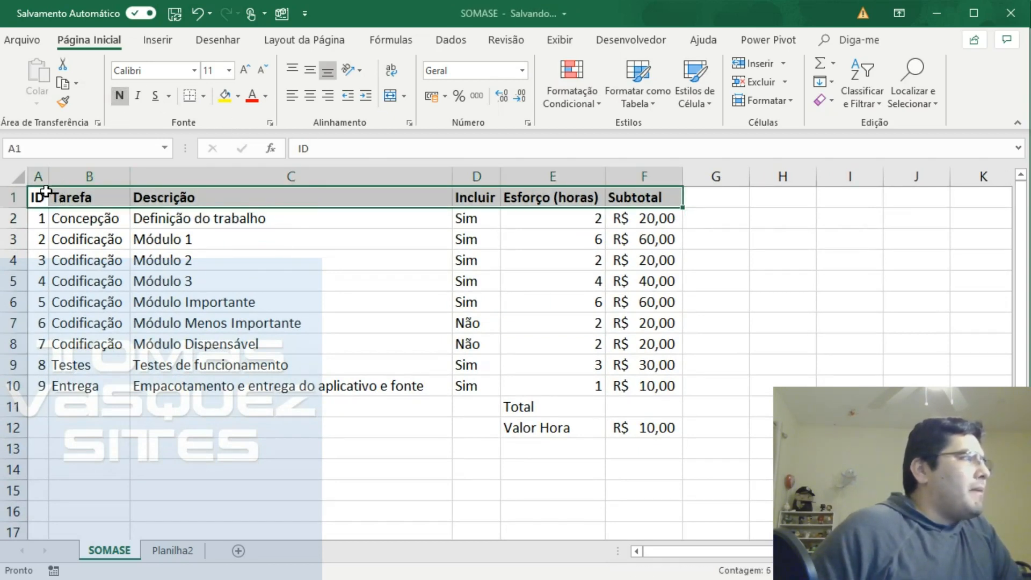
# Step: Apply all borders and a thick outside border to the task table A1:F10
pyautogui.moveTo(37, 195); pyautogui.dragTo(643, 382)
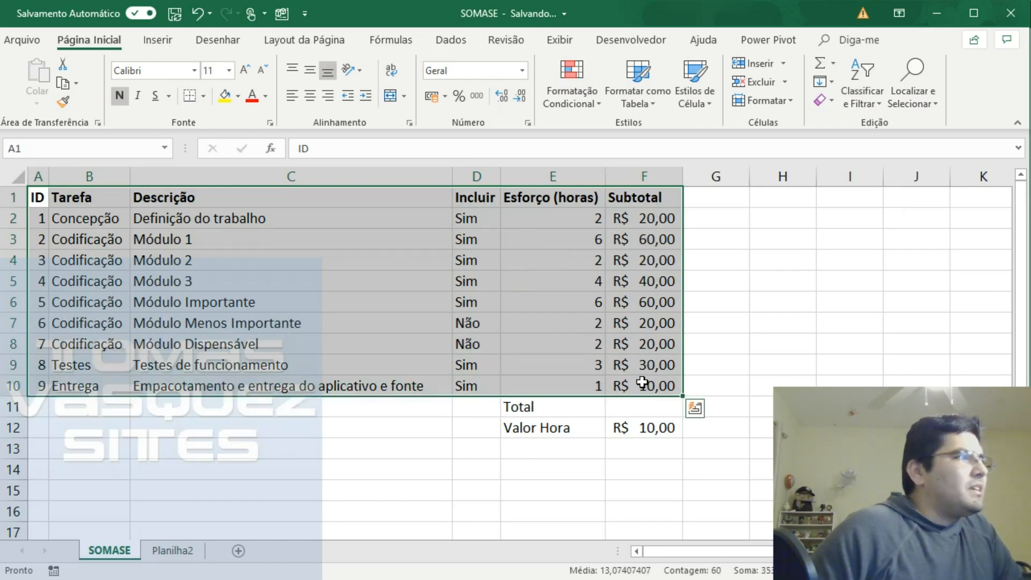
pyautogui.click(203, 96)
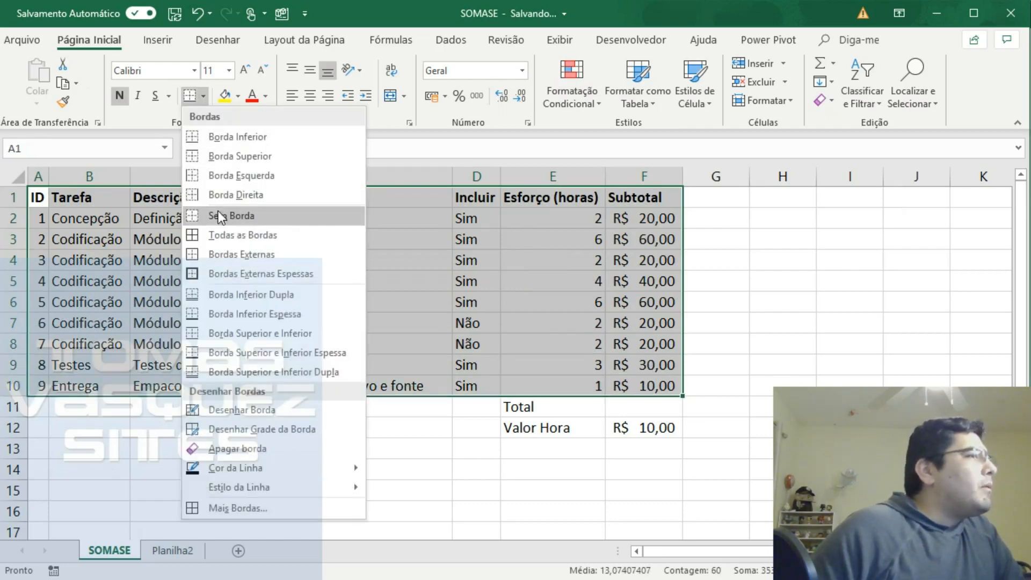
pyautogui.click(220, 276)
pyautogui.click(202, 95)
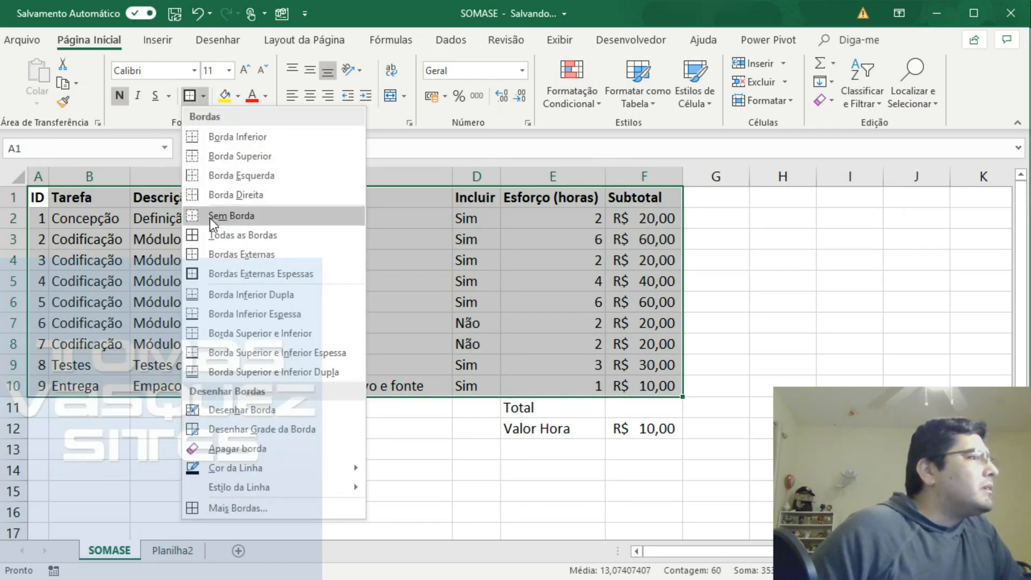
pyautogui.click(218, 233)
pyautogui.click(203, 96)
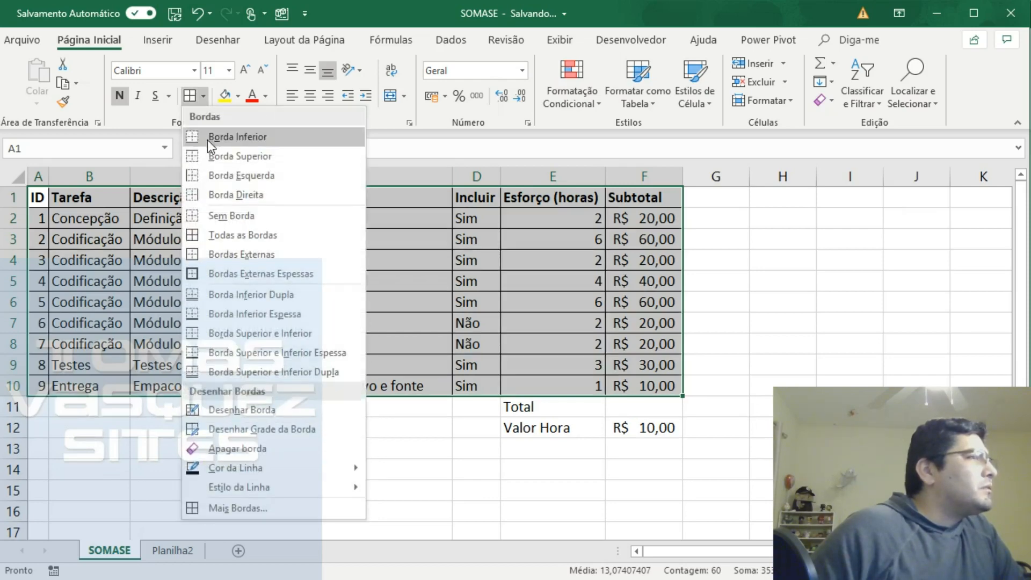
pyautogui.click(221, 273)
pyautogui.click(445, 277)
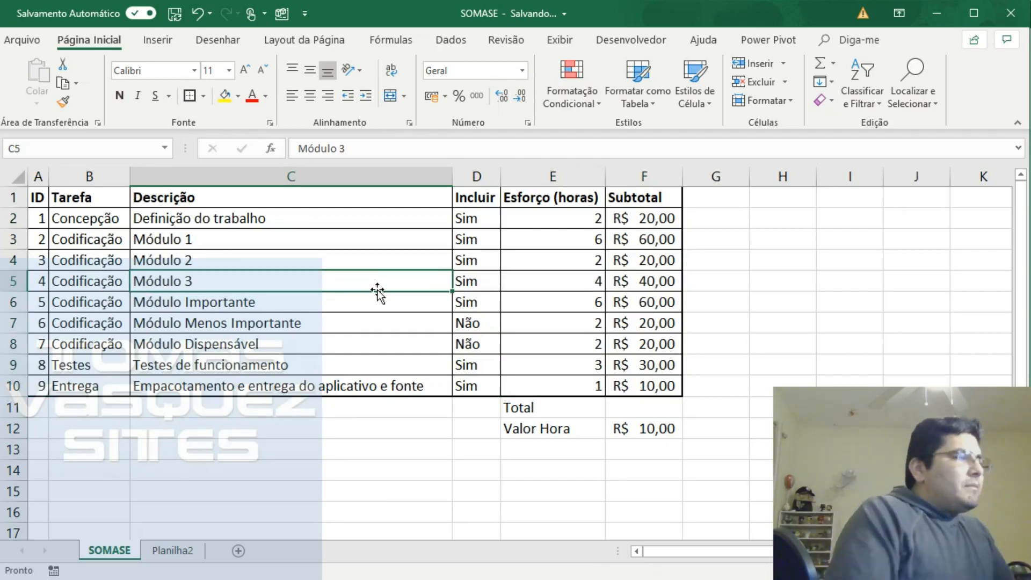
# Step: Examine the Incluir, Esforço (horas) and Subtotal columns and the cells referenced by the formula in F2
pyautogui.press('Up')
pyautogui.press('Up')
pyautogui.press('Up')
pyautogui.press('Up')
pyautogui.press('Right')
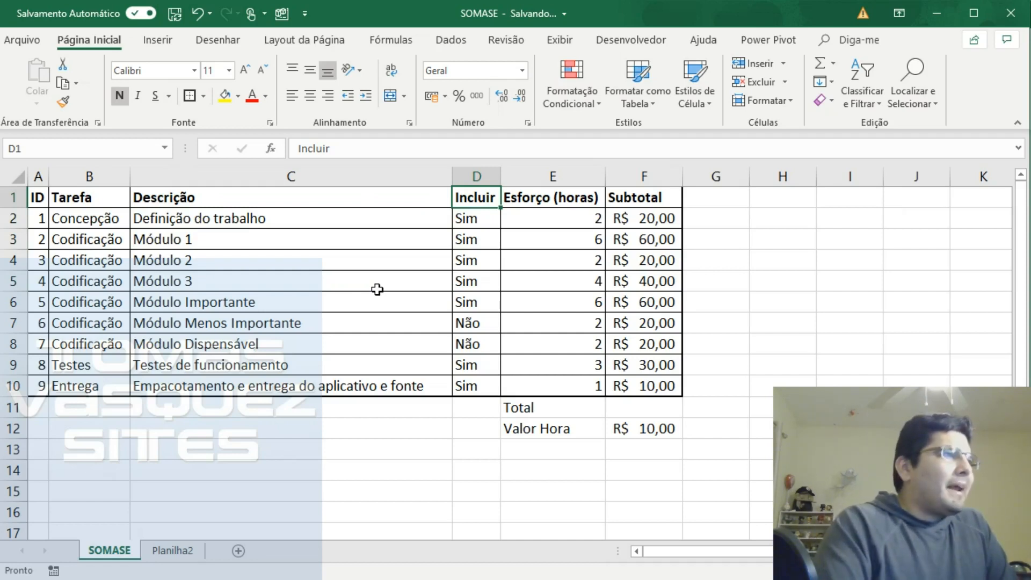
pyautogui.press('Right')
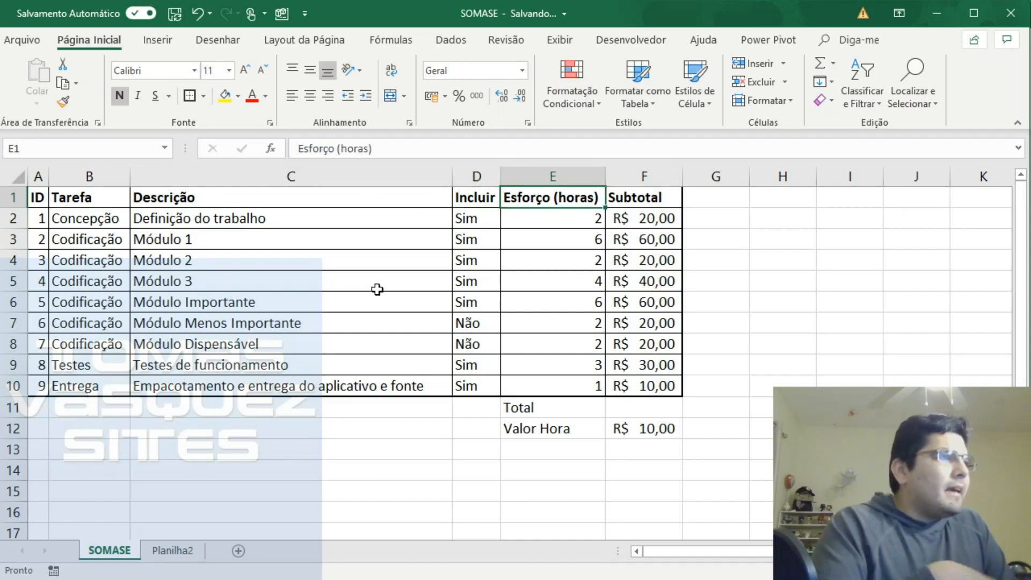
pyautogui.press('Right')
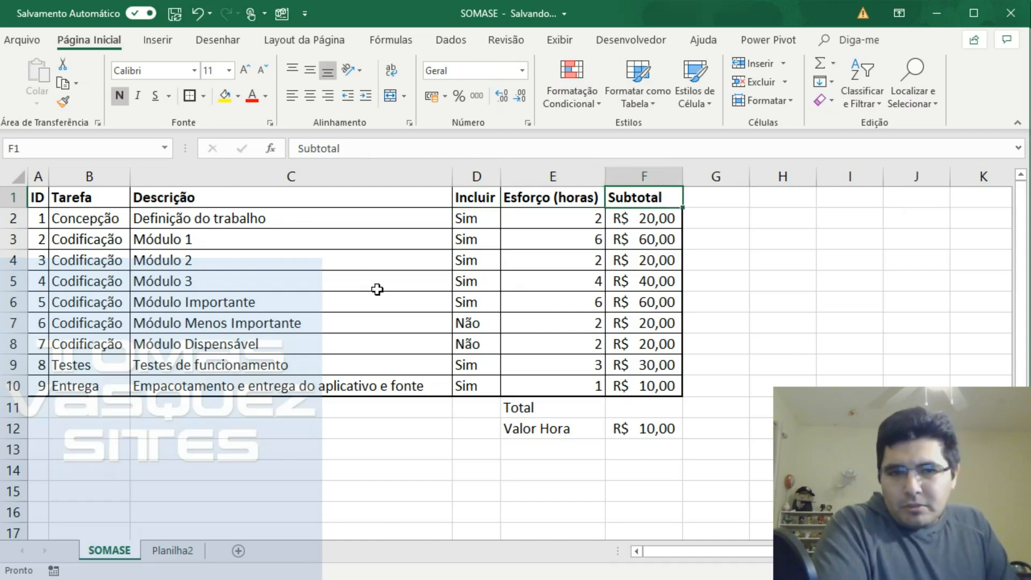
pyautogui.press('Left')
pyautogui.press('Down')
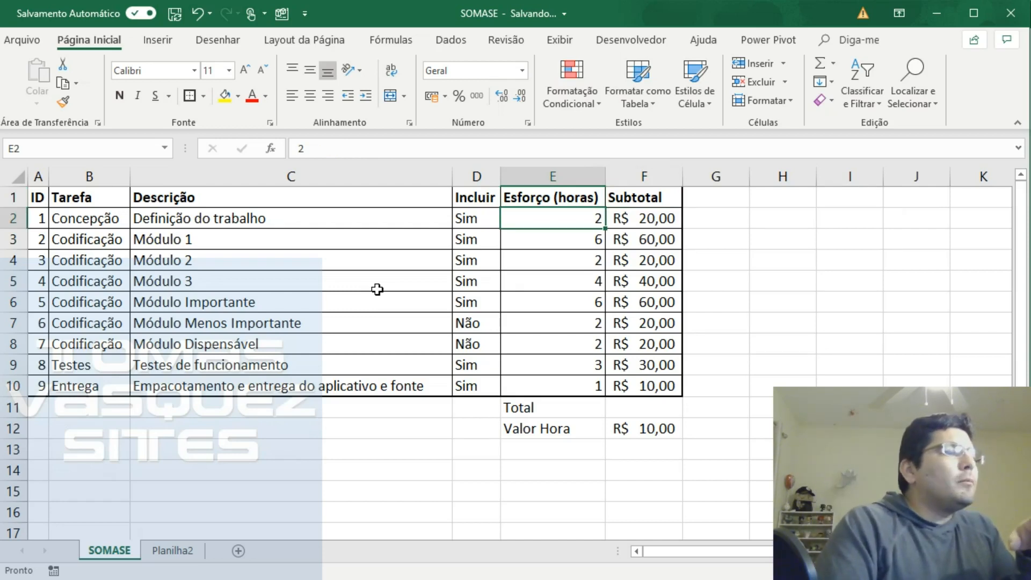
pyautogui.press('Right')
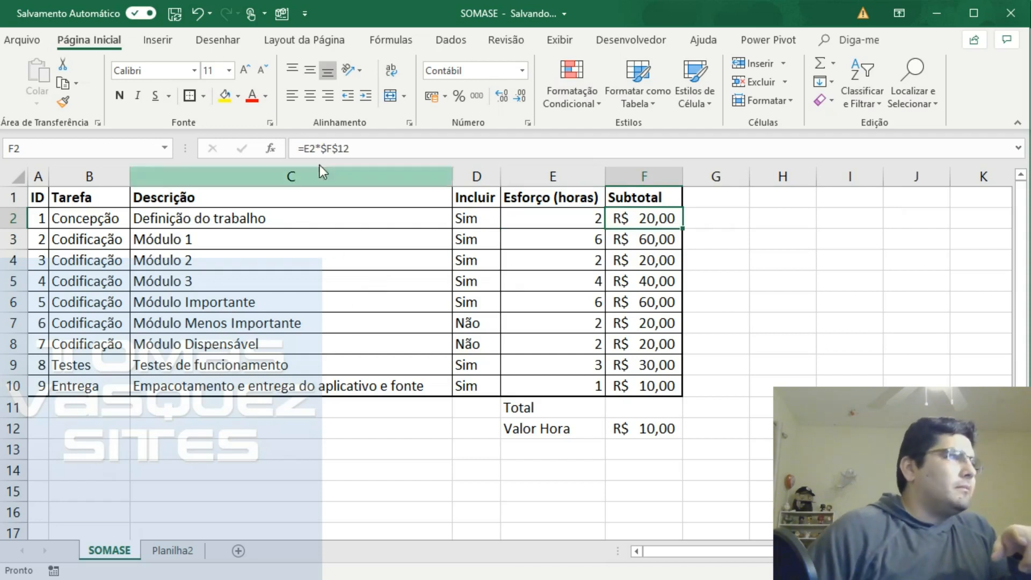
pyautogui.click(340, 147)
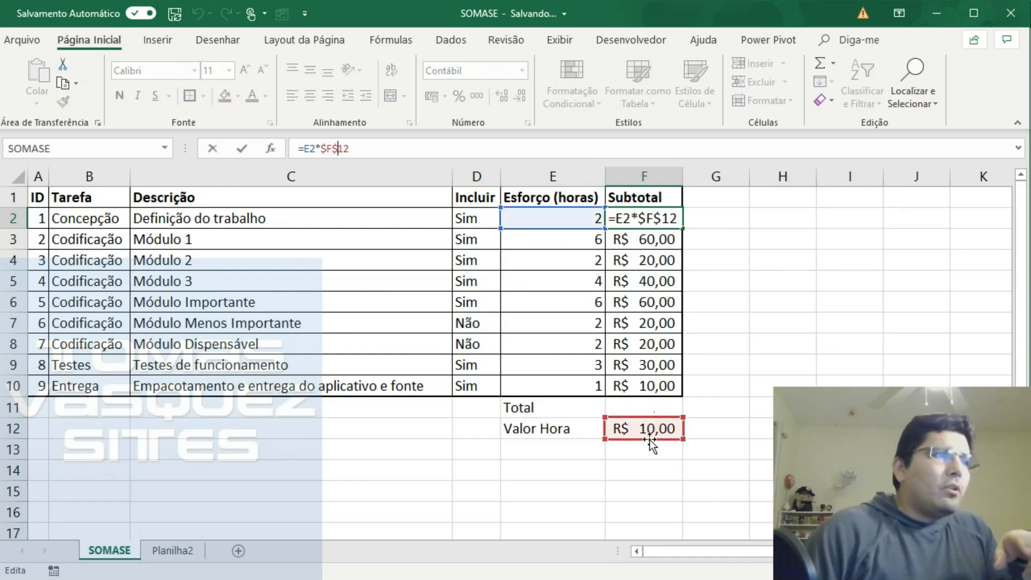
pyautogui.press('Return')
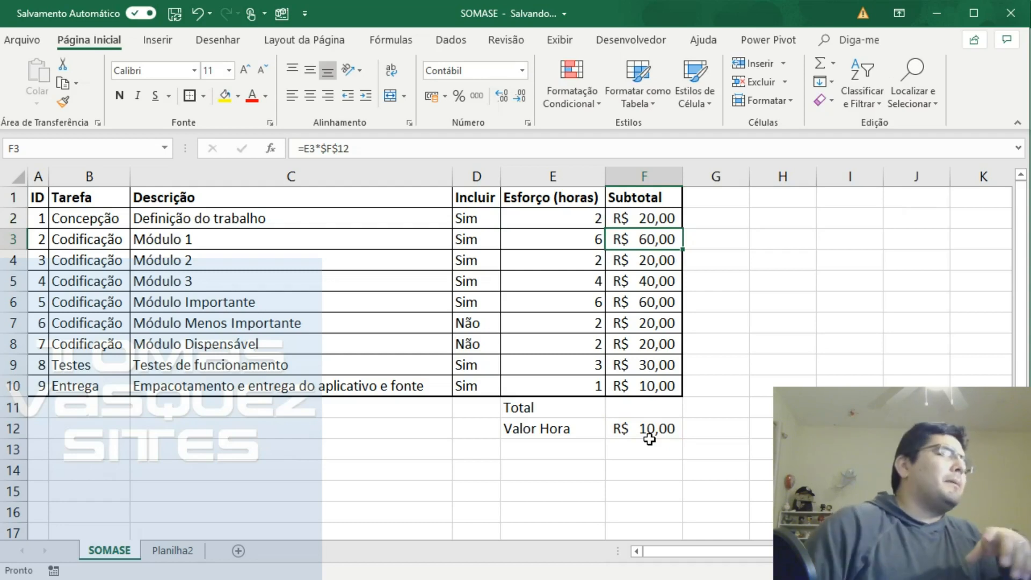
# Step: Try 100 as the Valor Hora in F12 and undo the change
pyautogui.click(657, 428)
pyautogui.write('100')
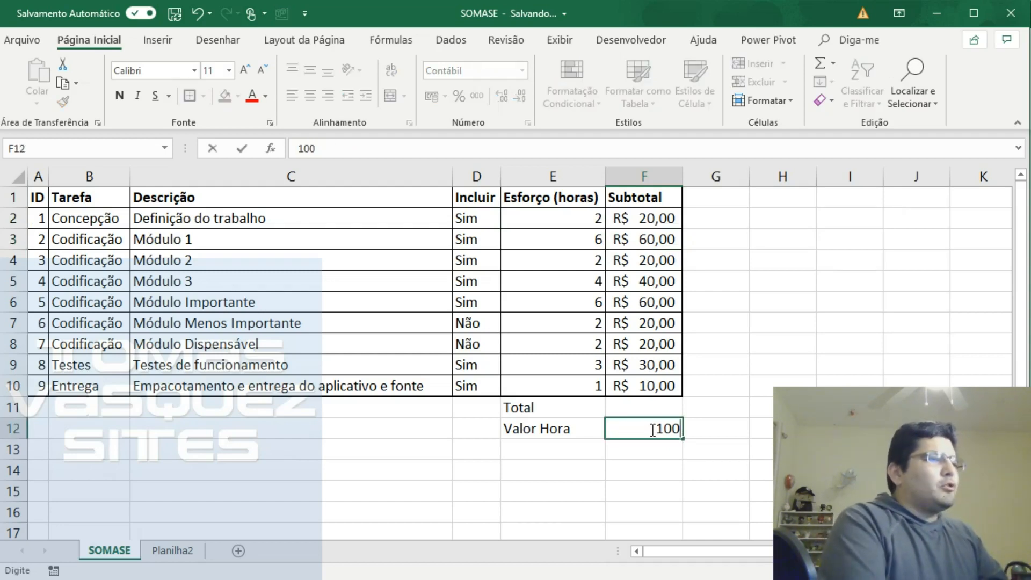
pyautogui.press('Return')
pyautogui.press('Right')
pyautogui.press('Down')
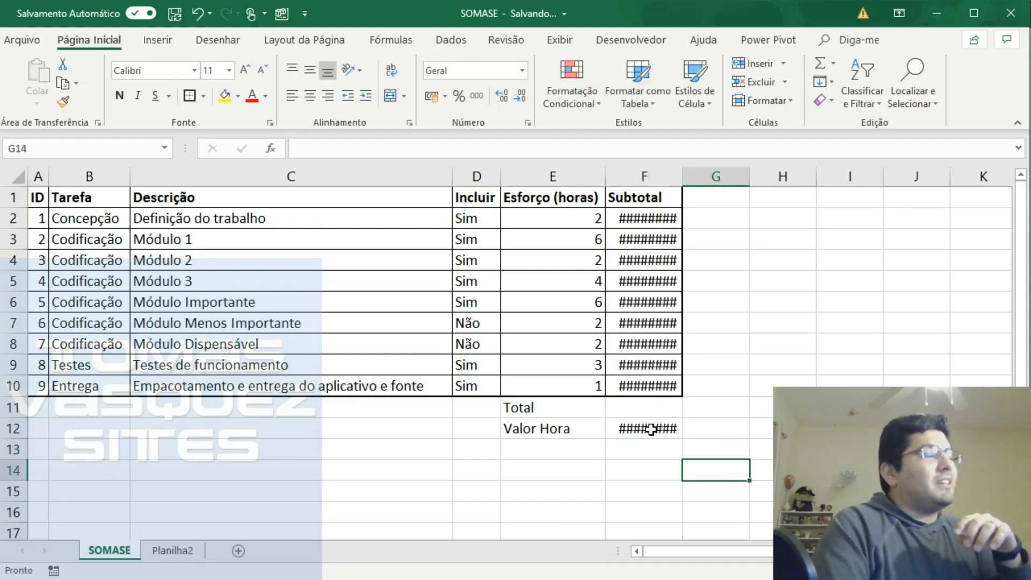
pyautogui.hotkey('ctrl', 'z')
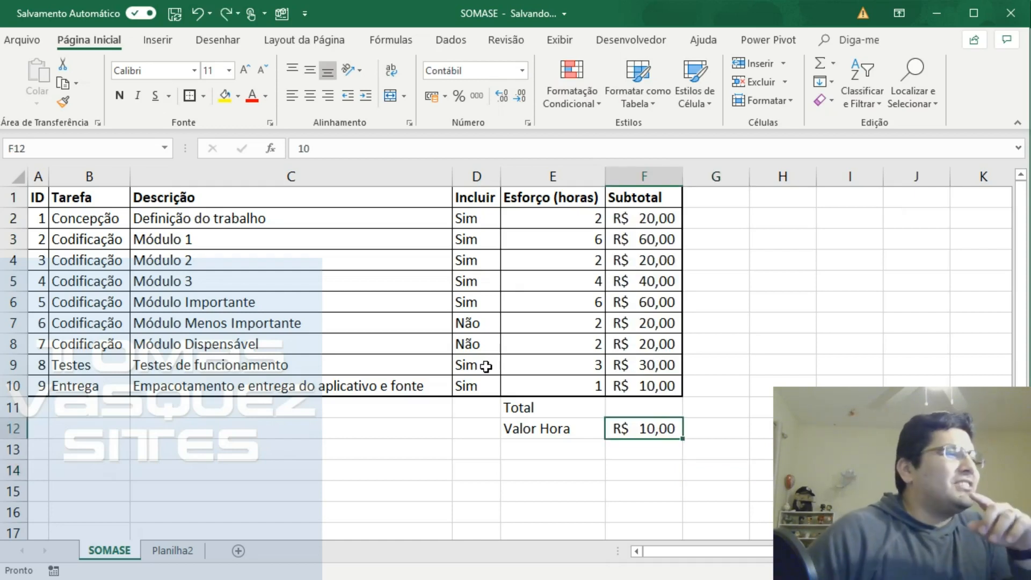
# Step: Check the Subtotal formulas in the cells from F3 down to F10
pyautogui.click(643, 240)
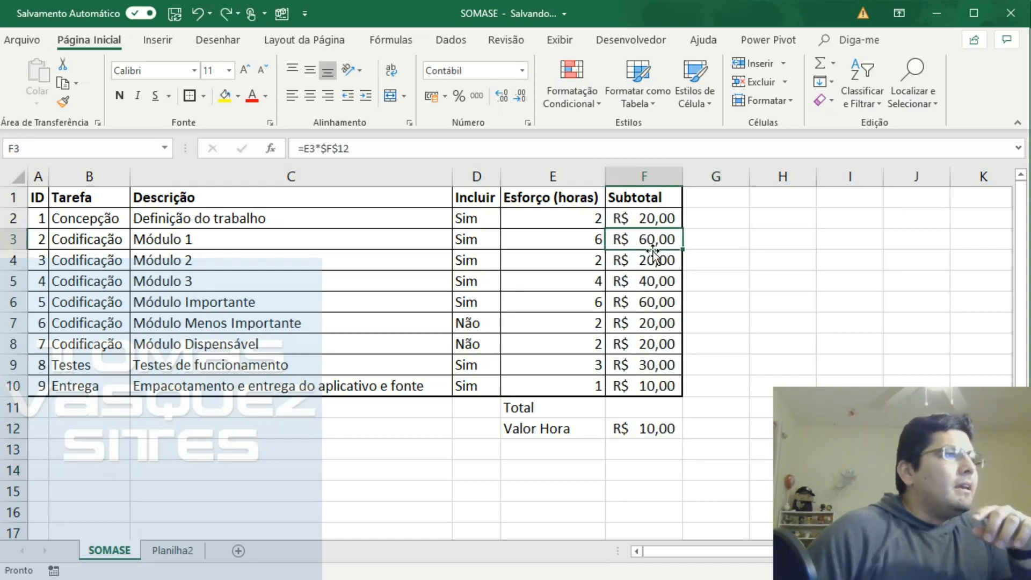
pyautogui.click(643, 279)
pyautogui.click(646, 302)
pyautogui.click(646, 323)
pyautogui.click(647, 343)
pyautogui.click(648, 366)
pyautogui.click(651, 385)
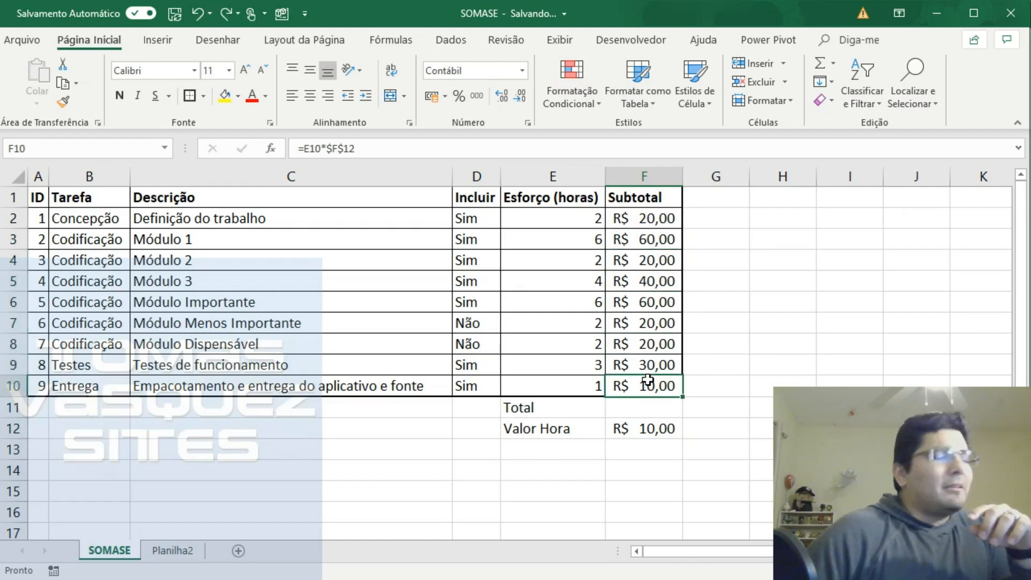
# Step: Total the subtotals F2:F10 in F11 with the SOMA function and widen column F to fit the amount
pyautogui.click(653, 410)
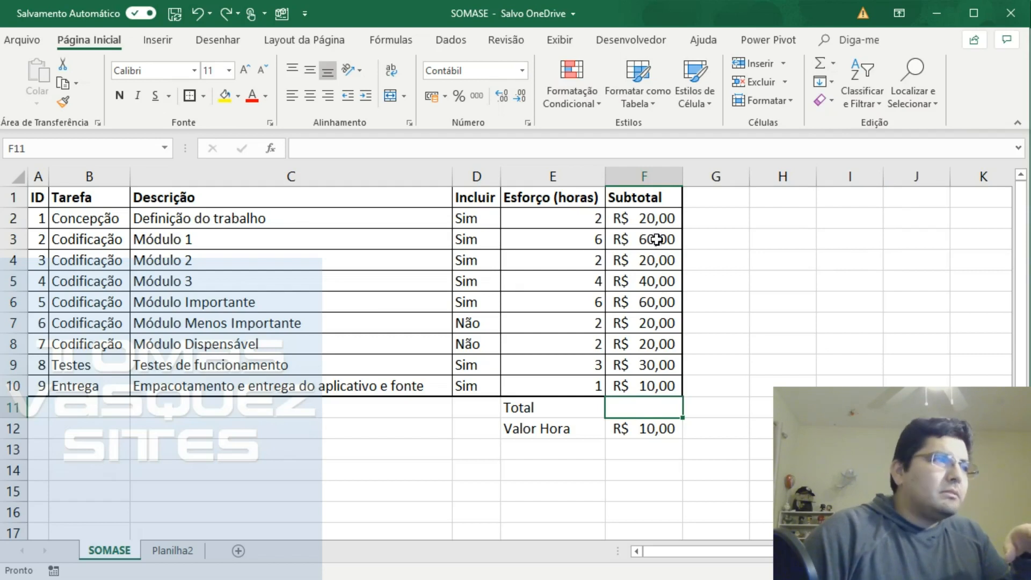
pyautogui.moveTo(656, 218); pyautogui.dragTo(660, 387)
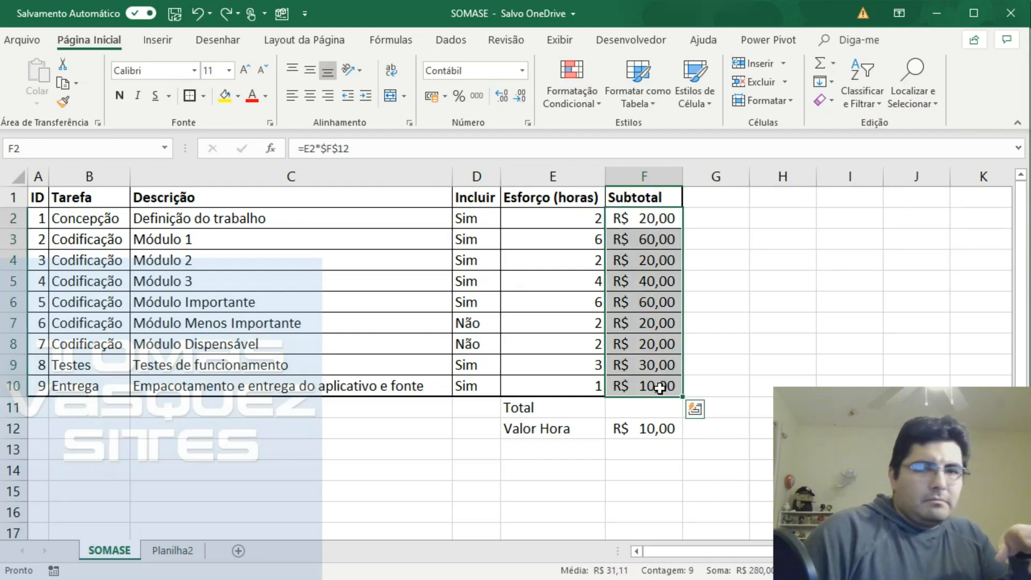
pyautogui.click(658, 408)
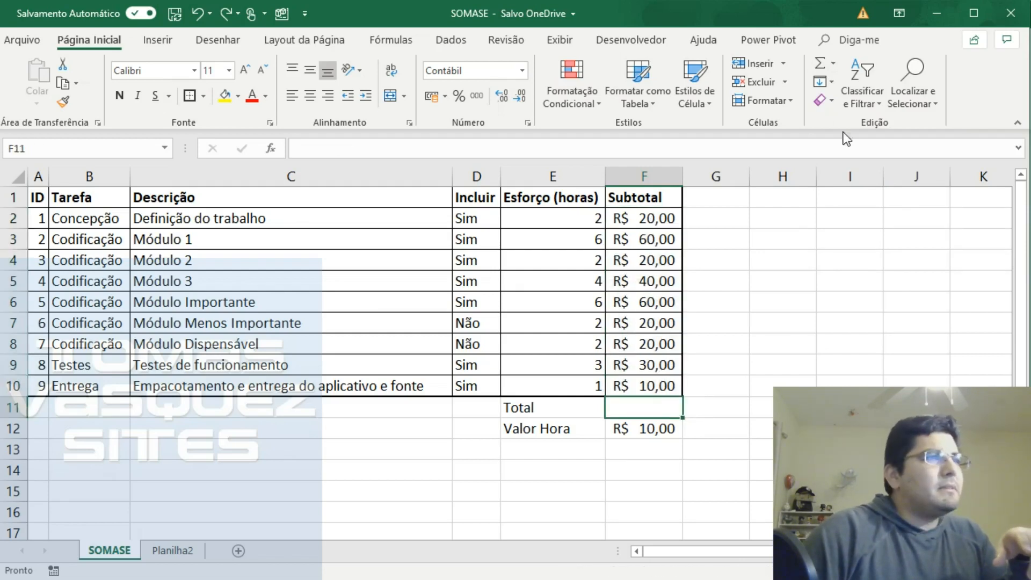
pyautogui.click(821, 67)
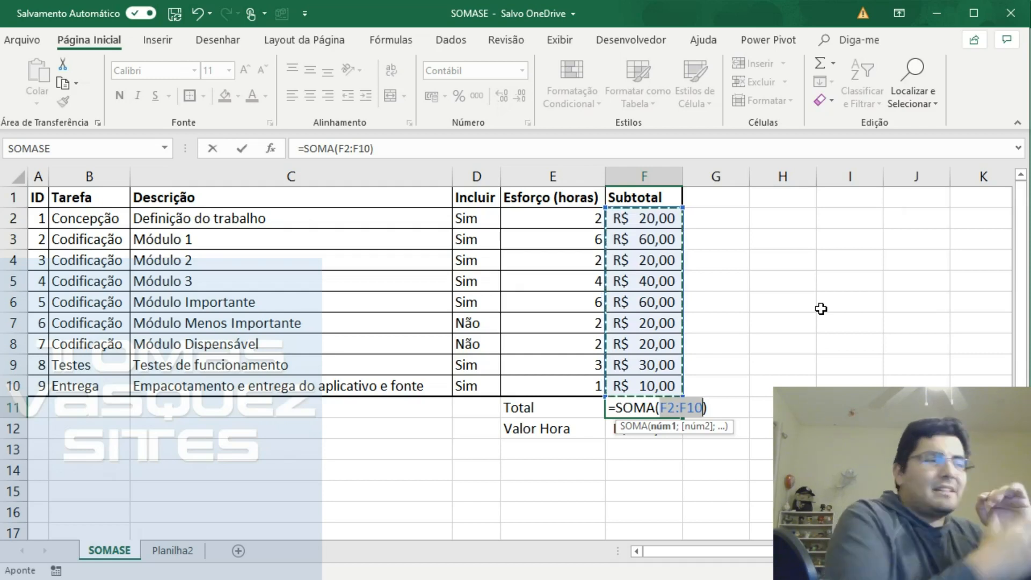
pyautogui.press('Return')
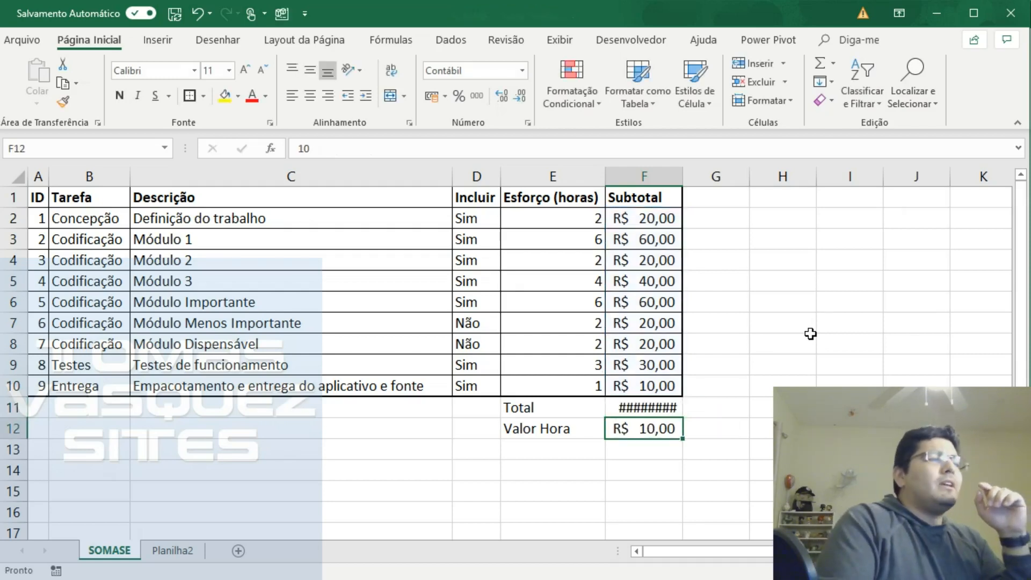
pyautogui.press('Up')
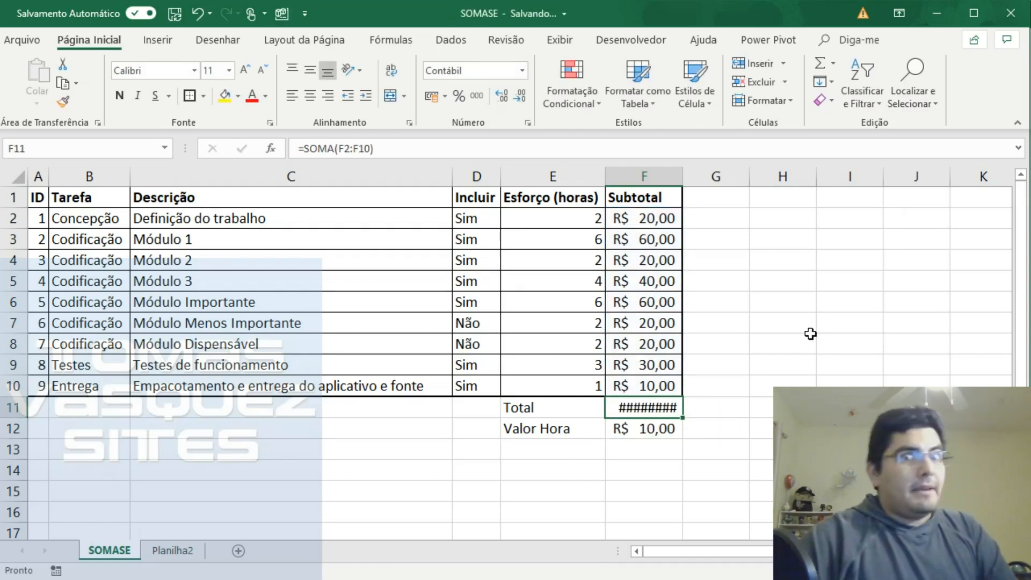
pyautogui.moveTo(682, 177); pyautogui.dragTo(697, 177)
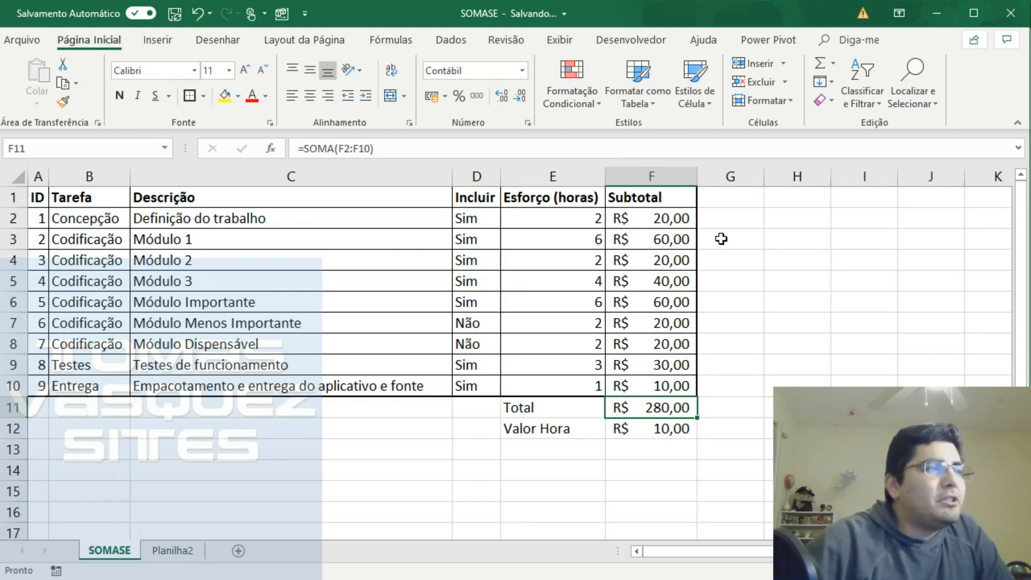
# Step: Set Incluir to Sim for Módulo Menos Importante and Módulo Dispensável in D7 and D8
pyautogui.moveTo(678, 218); pyautogui.dragTo(671, 389)
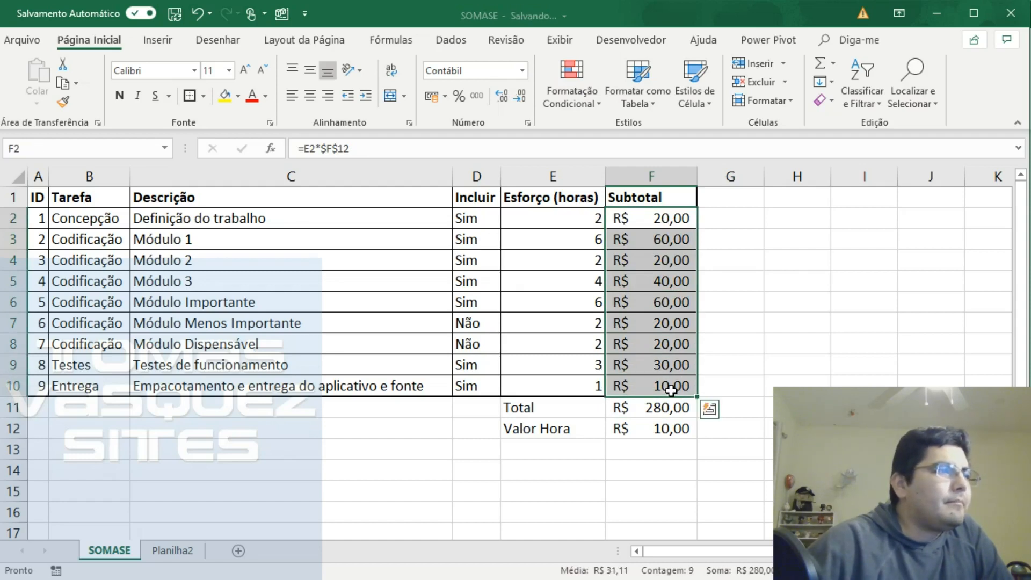
pyautogui.click(510, 343)
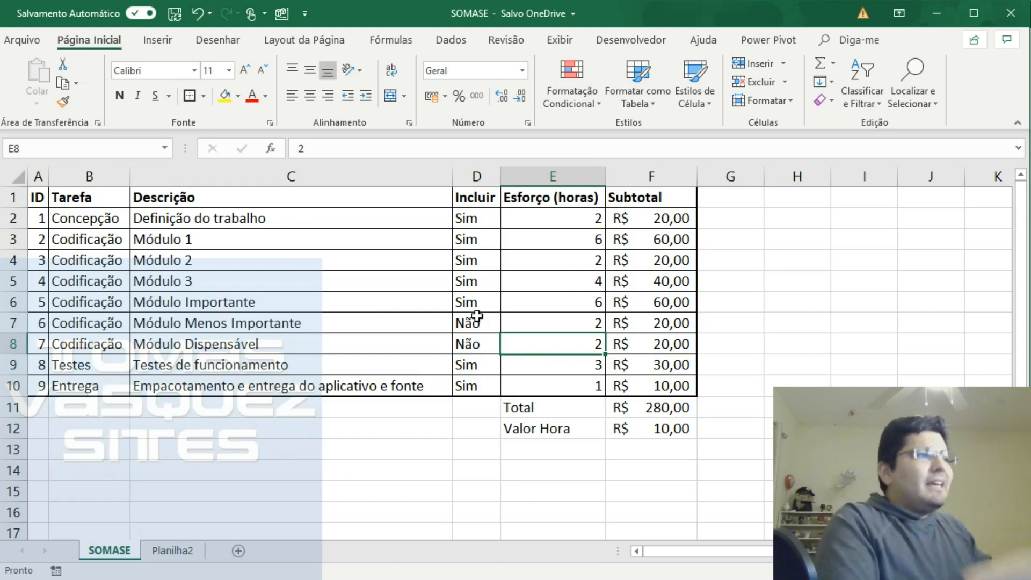
pyautogui.press('Up')
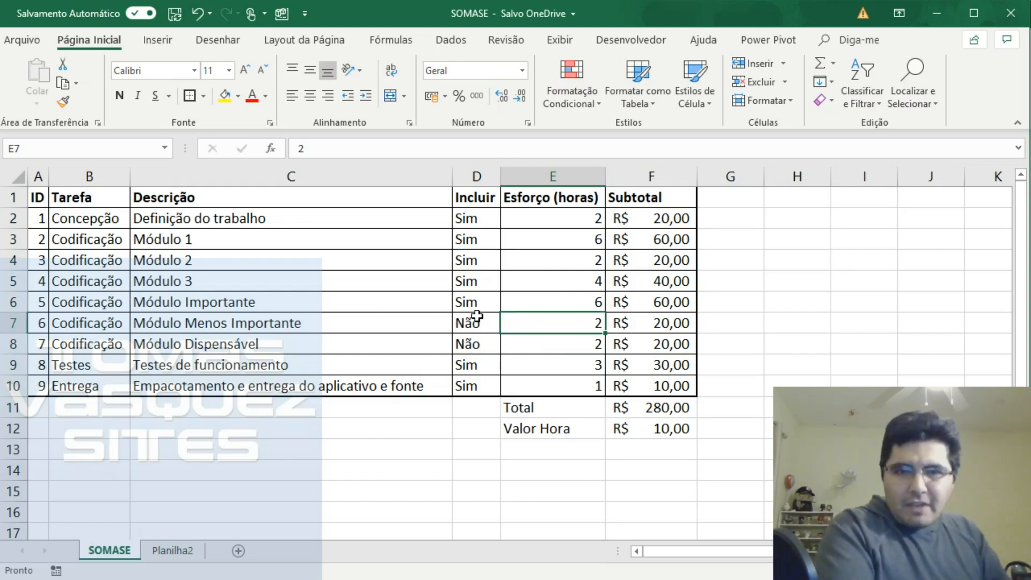
pyautogui.click(477, 316)
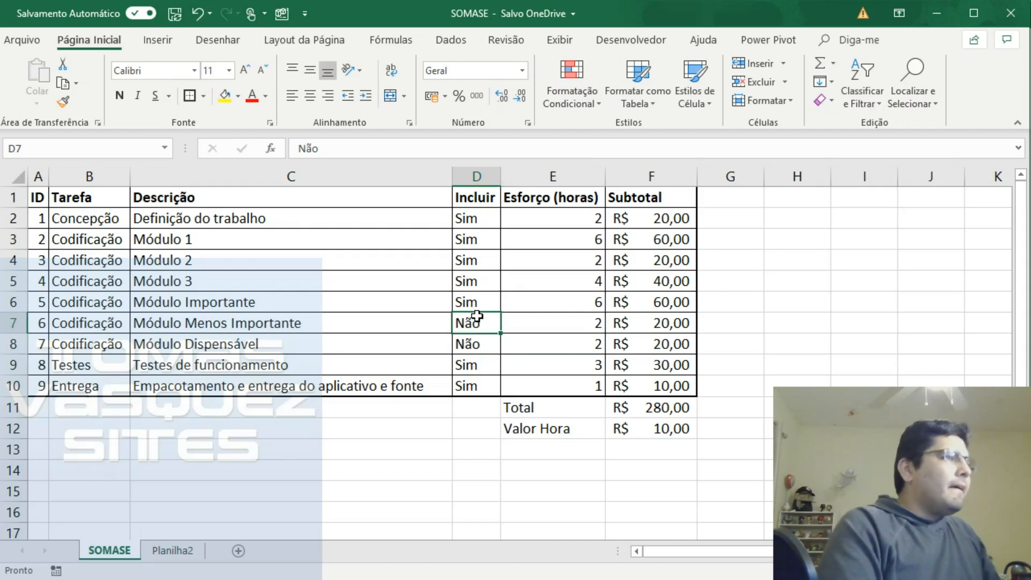
pyautogui.write('Sim')
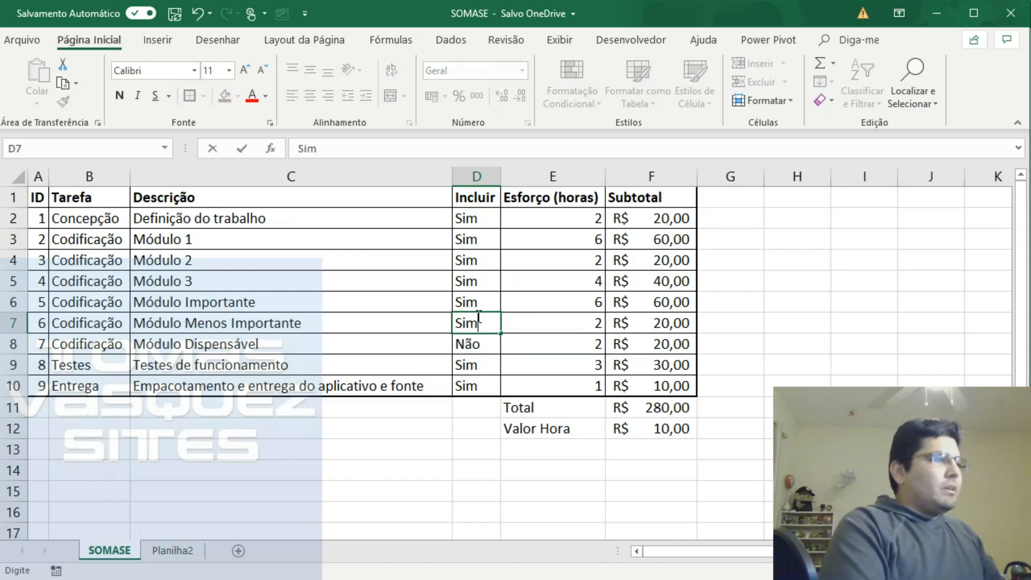
pyautogui.press('Return')
pyautogui.write('Sim')
pyautogui.press('Return')
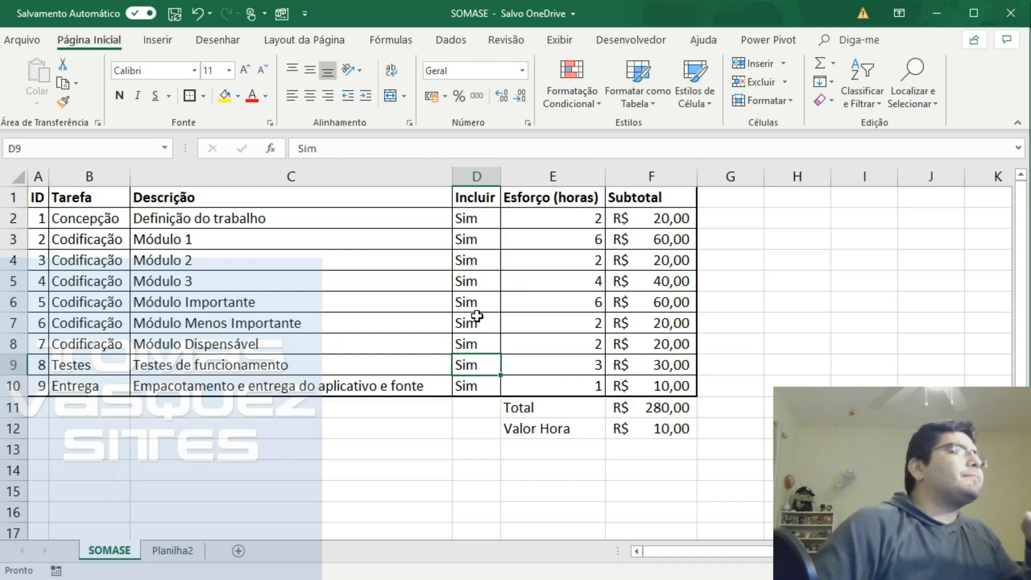
# Step: Set Incluir to Não for Módulo Dispensável in D8
pyautogui.click(653, 406)
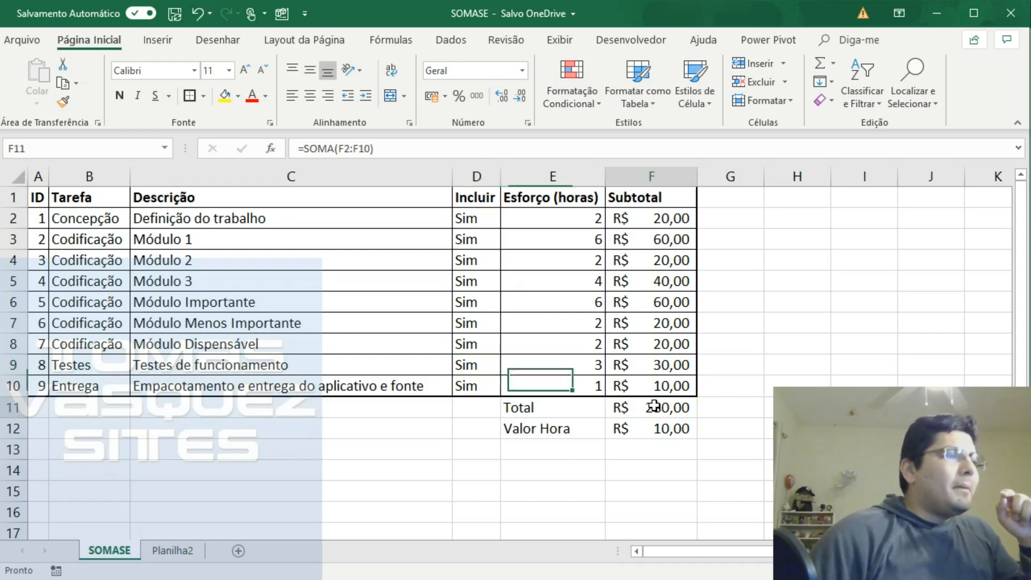
pyautogui.click(470, 345)
pyautogui.click(327, 351)
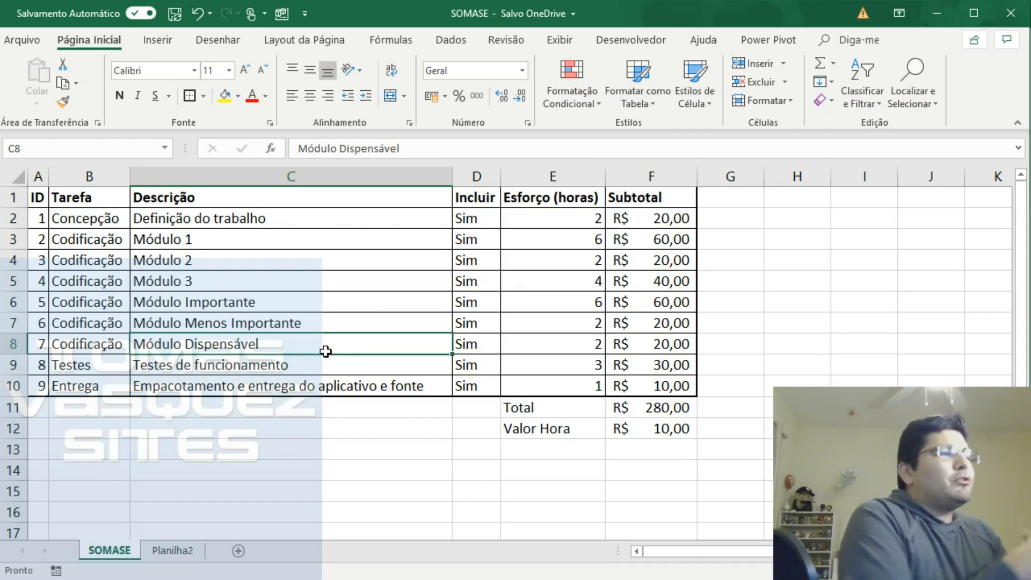
pyautogui.press('Up')
pyautogui.press('Up')
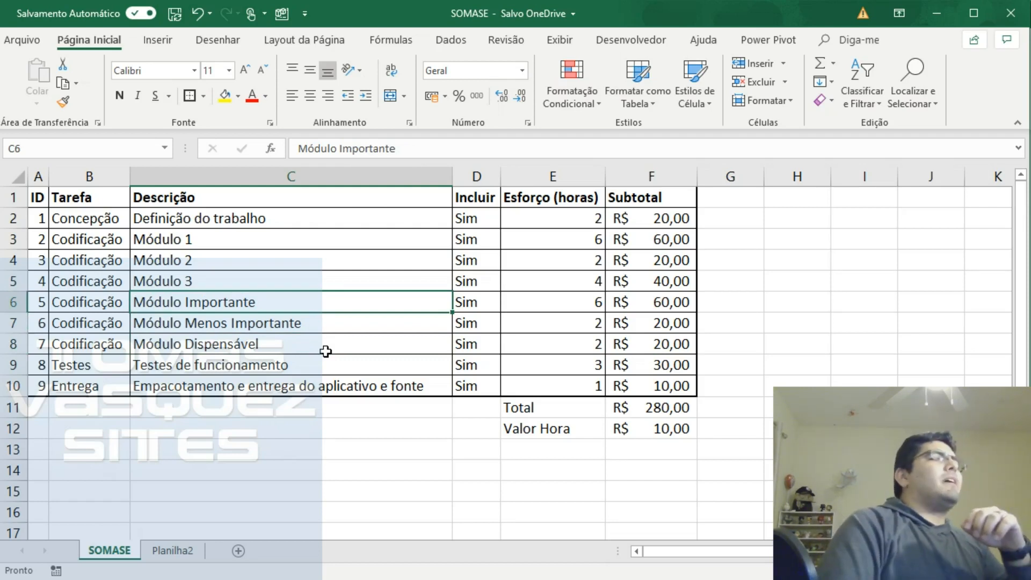
pyautogui.press('Down')
pyautogui.press('Down')
pyautogui.press('Right')
pyautogui.write('N')
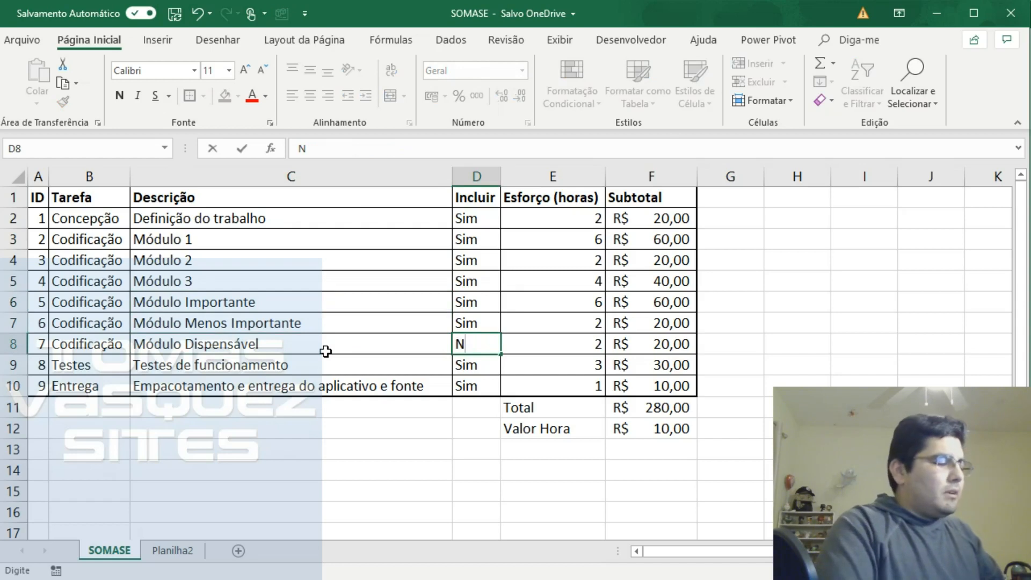
pyautogui.write('ão')
pyautogui.press('Return')
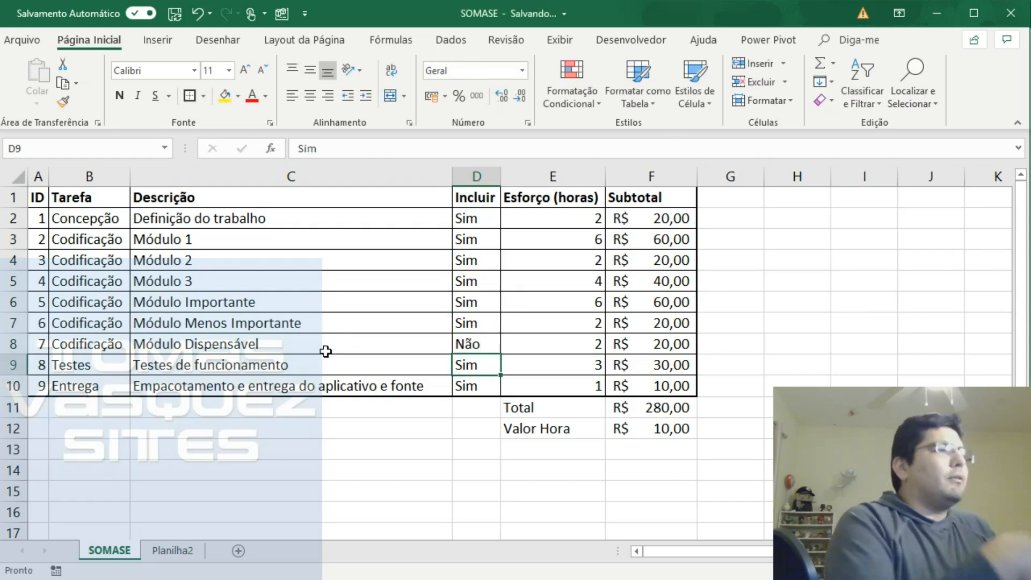
# Step: Check the Total formula in F11 against the excluded Módulo Dispensável row
pyautogui.press('Up')
pyautogui.press('Right')
pyautogui.press('Right')
pyautogui.press('Down')
pyautogui.press('Down')
pyautogui.press('Down')
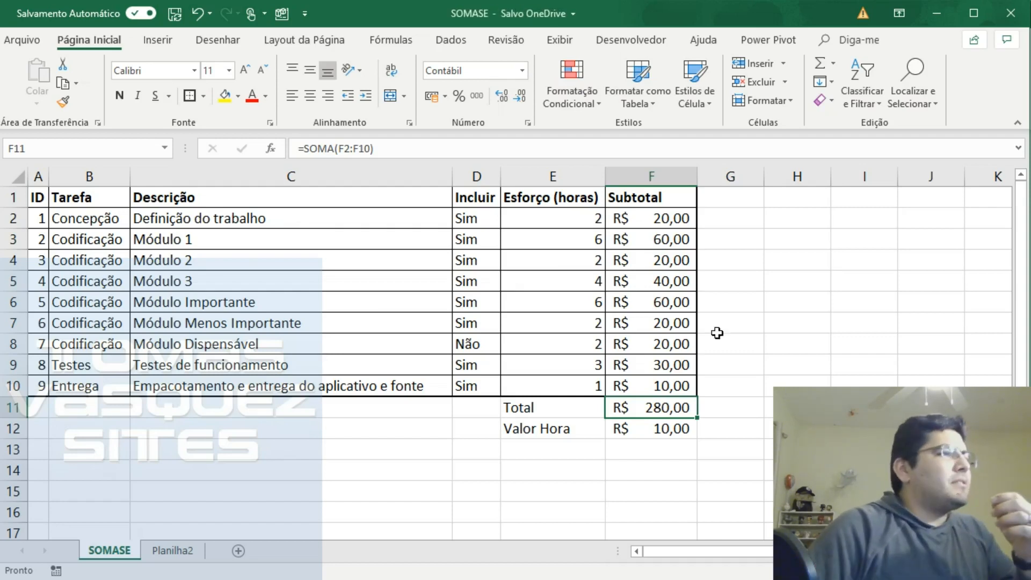
# Step: Try 0 as the Esforço (horas) of Módulo Dispensável in E8 and undo the change
pyautogui.click(596, 347)
pyautogui.write('0')
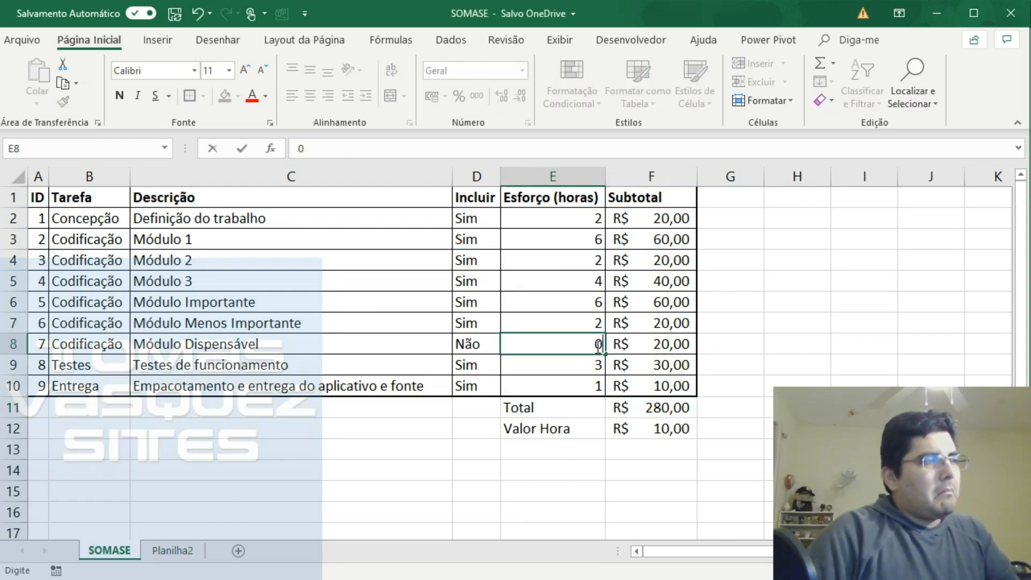
pyautogui.press('Return')
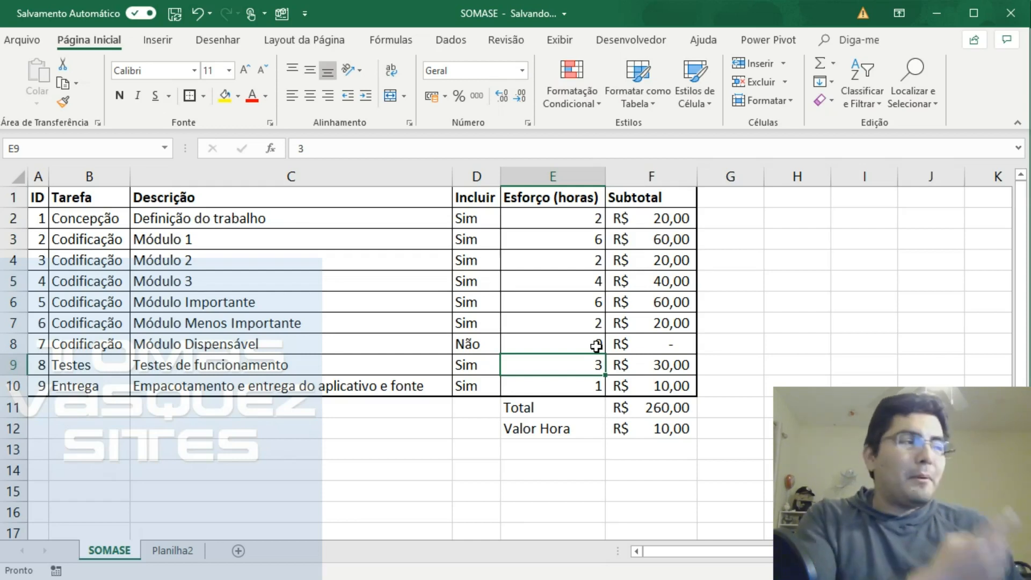
pyautogui.hotkey('ctrl', 'z')
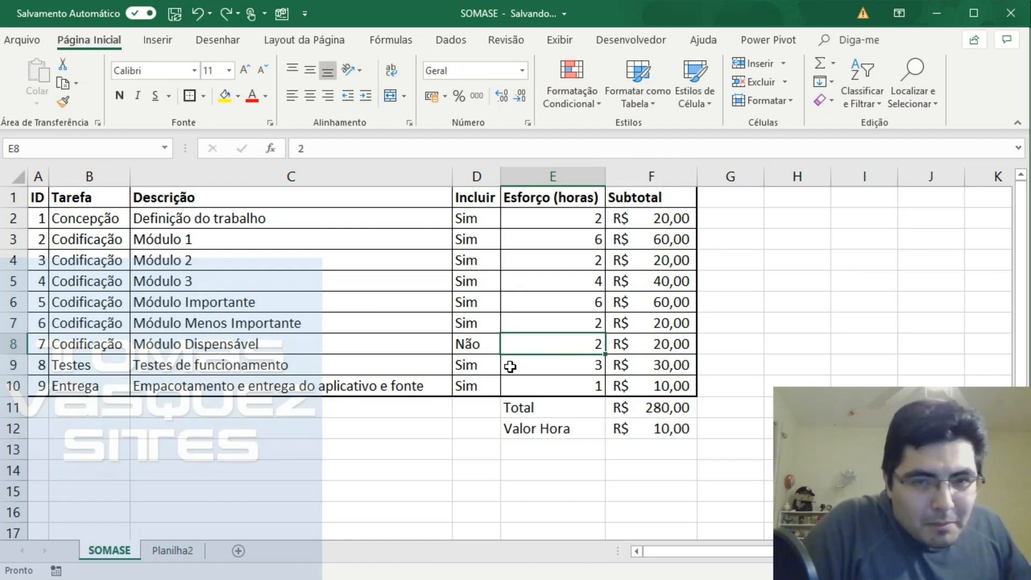
# Step: Set Incluir to Sim for Módulo Dispensável in D8
pyautogui.click(467, 345)
pyautogui.write('S')
pyautogui.press('Return')
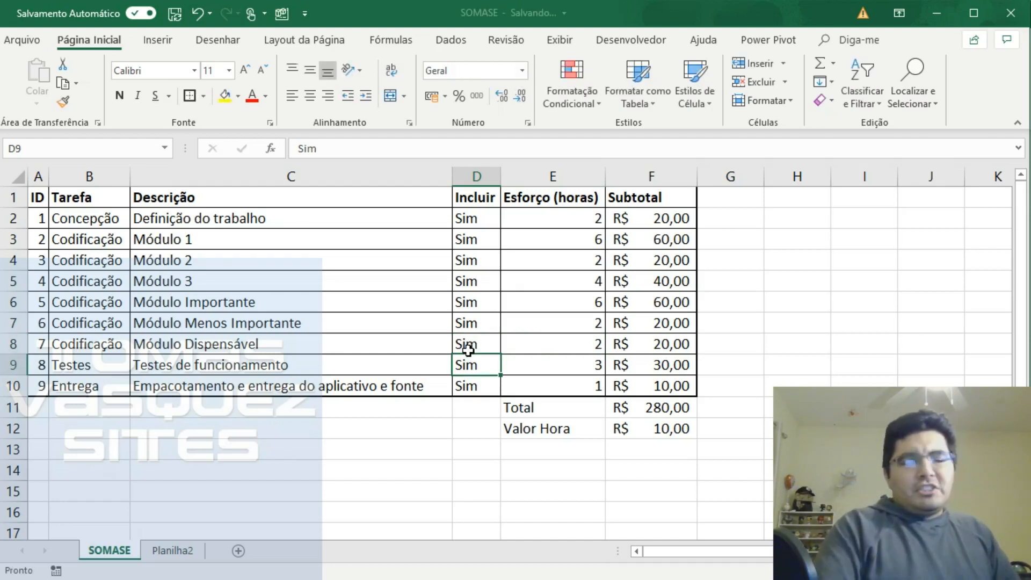
# Step: Delete the SOMA formula from the Total cell F11
pyautogui.press('Right')
pyautogui.press('Right')
pyautogui.press('Down')
pyautogui.press('Down')
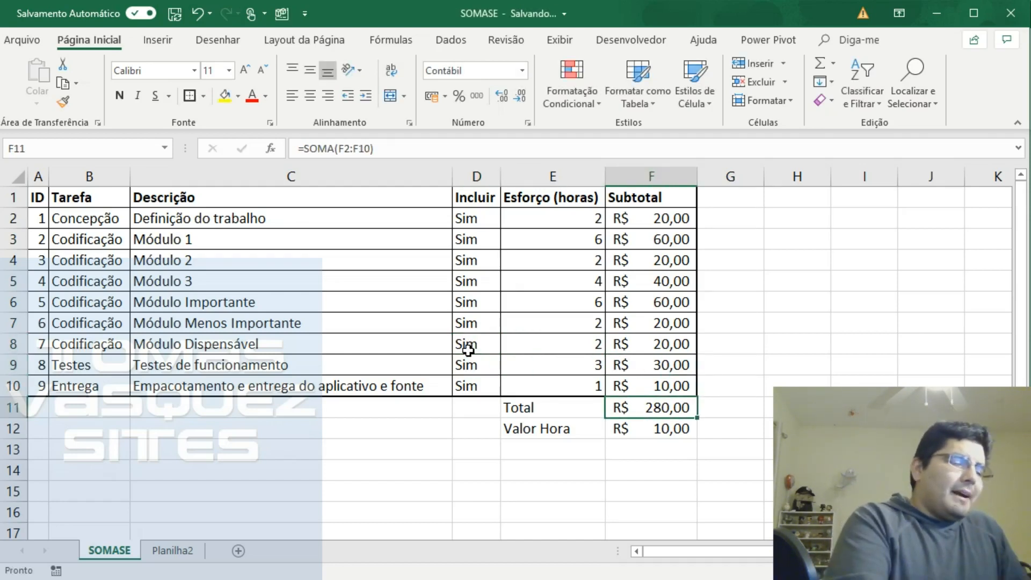
pyautogui.press('Delete')
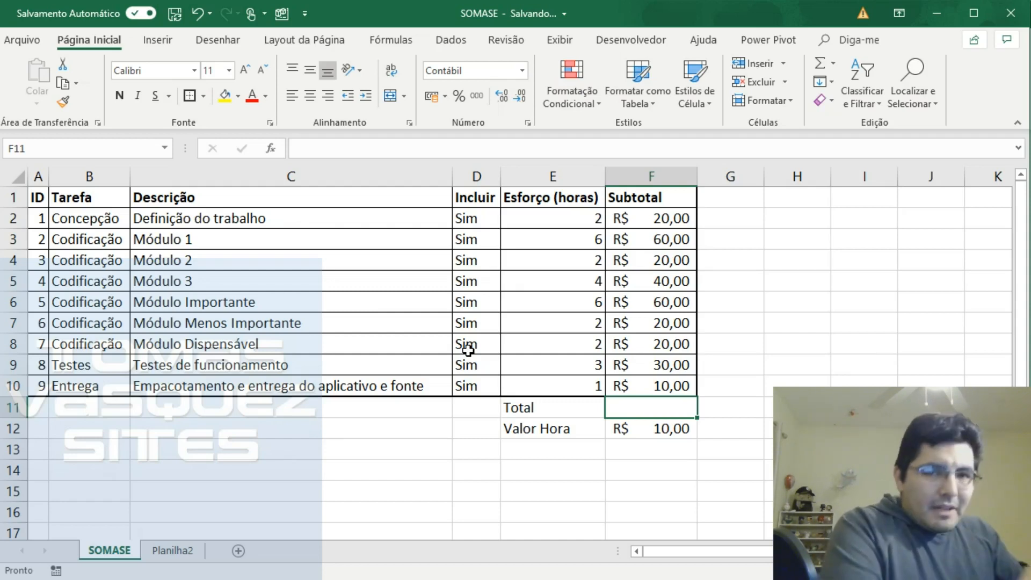
pyautogui.write('=S')
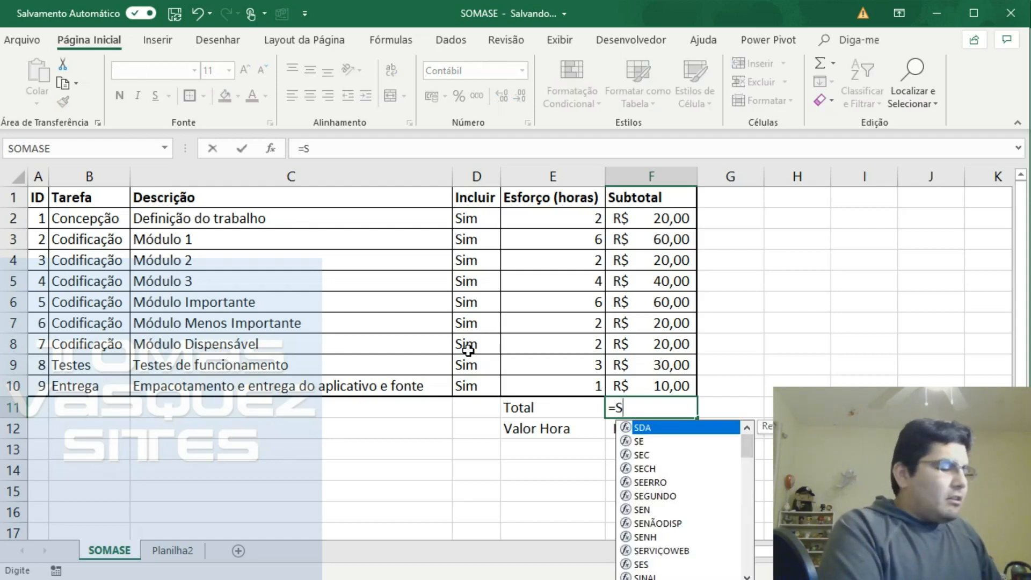
pyautogui.write('OMA')
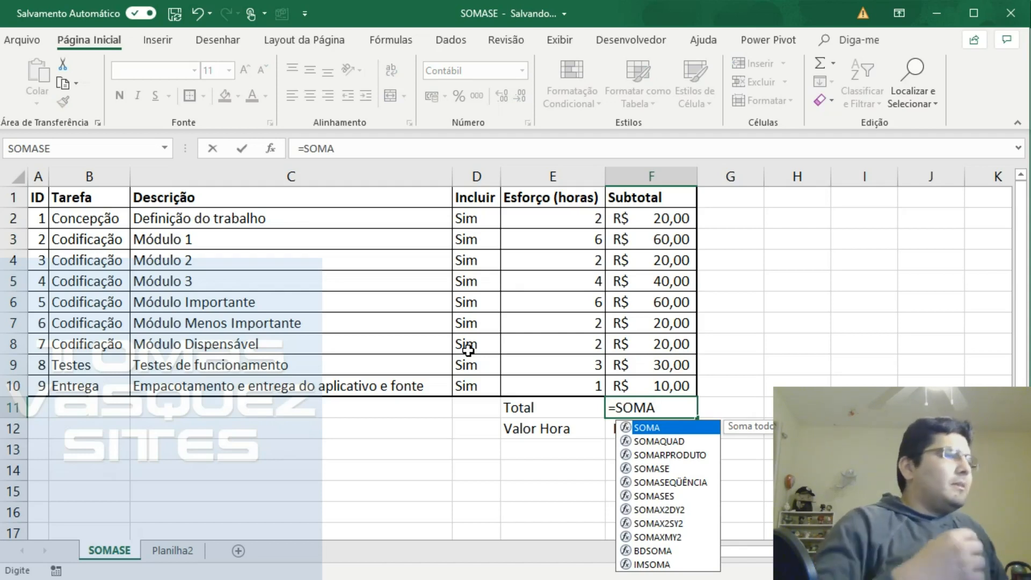
pyautogui.write('(')
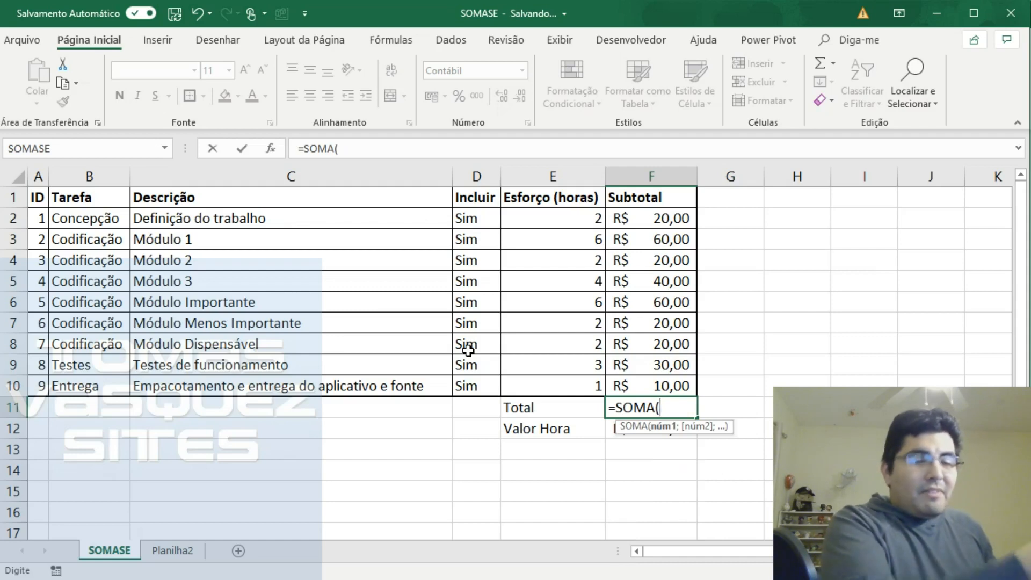
pyautogui.press('Escape')
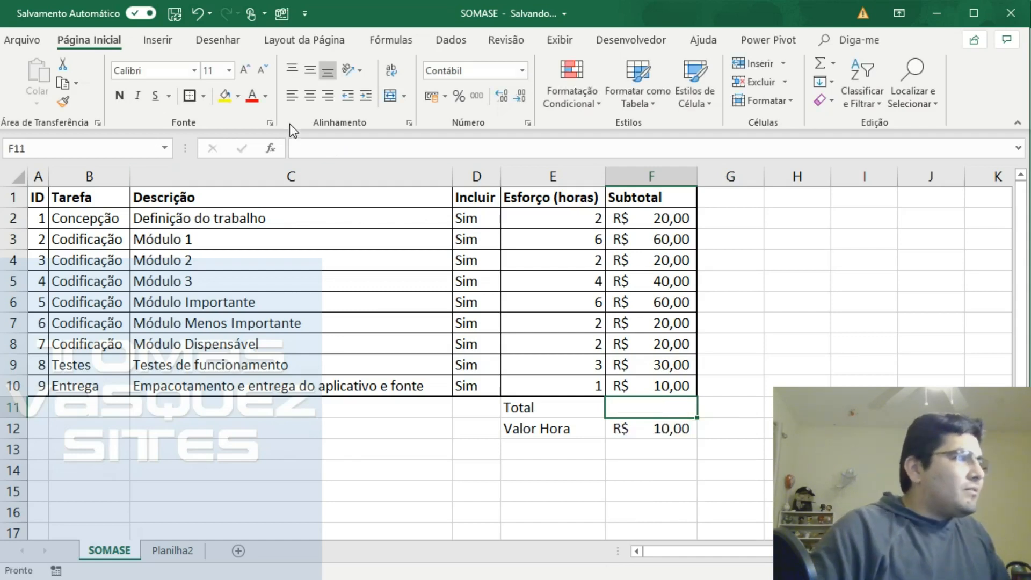
pyautogui.click(317, 156)
pyautogui.write('=SOM')
pyautogui.press('Escape')
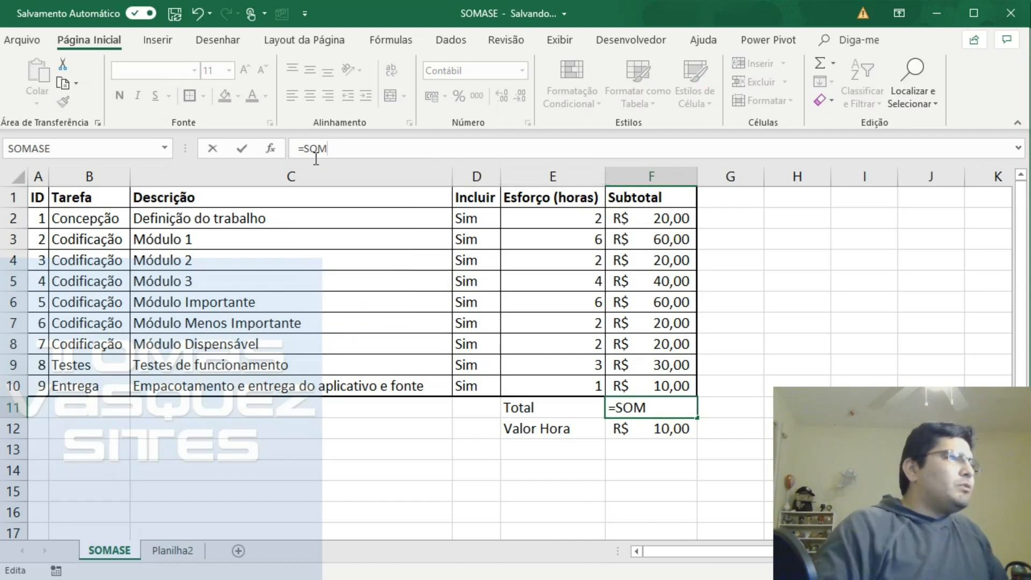
pyautogui.press('Escape')
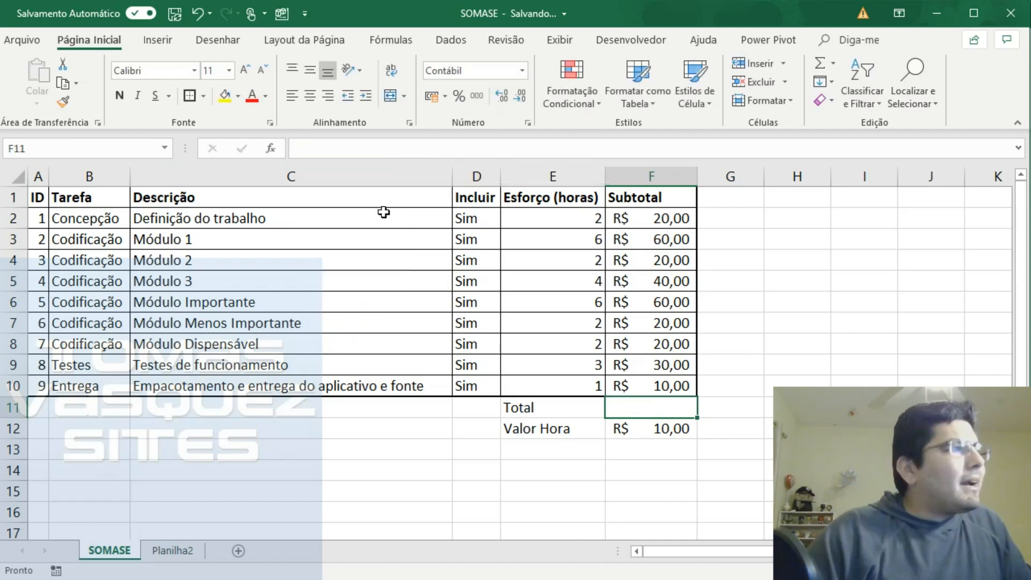
# Step: Insert the SOMASE function in F11 from the list of all functions and move its arguments dialog clear of the upper table rows
pyautogui.click(272, 150)
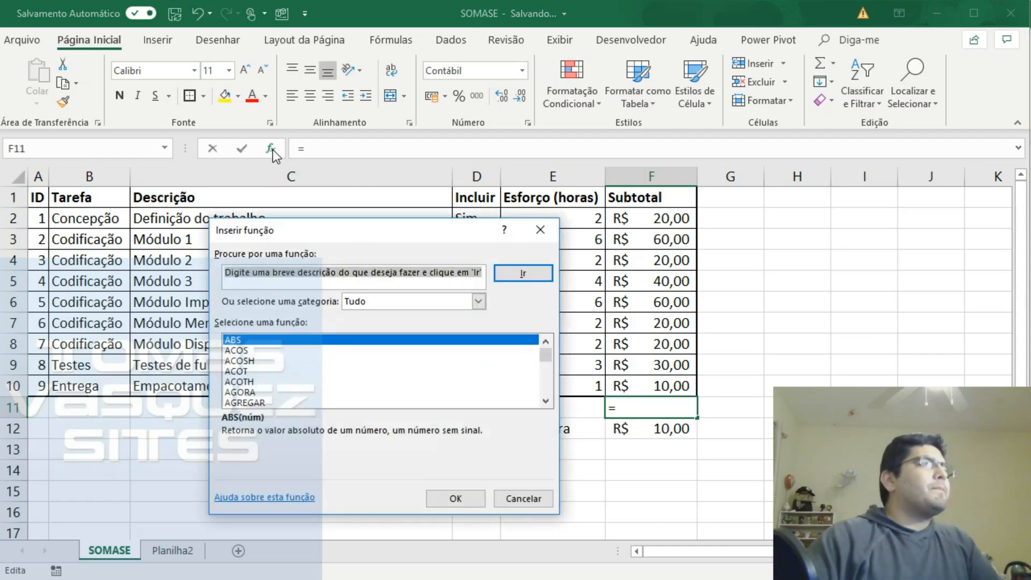
pyautogui.moveTo(350, 234); pyautogui.dragTo(357, 221)
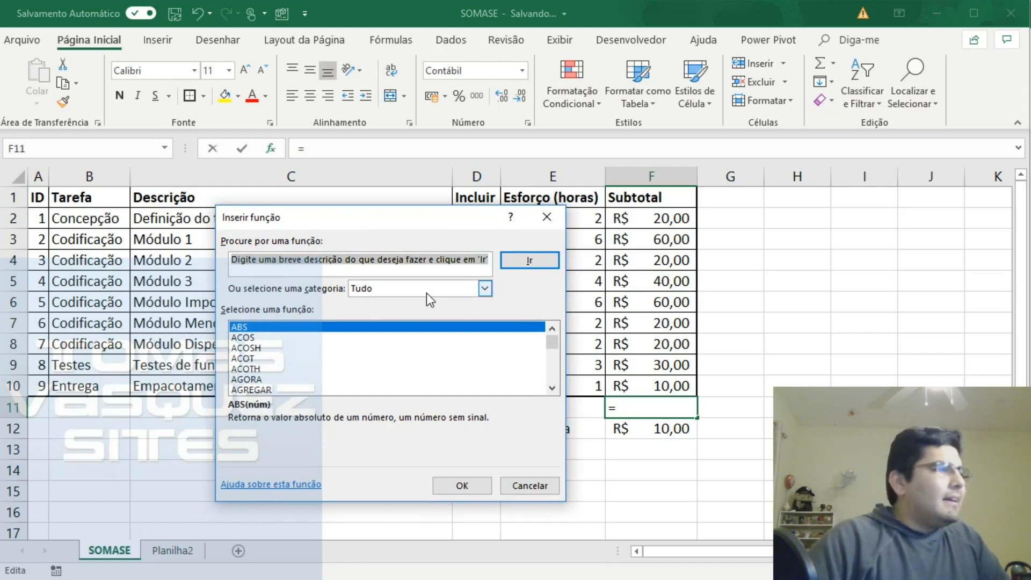
pyautogui.click(398, 295)
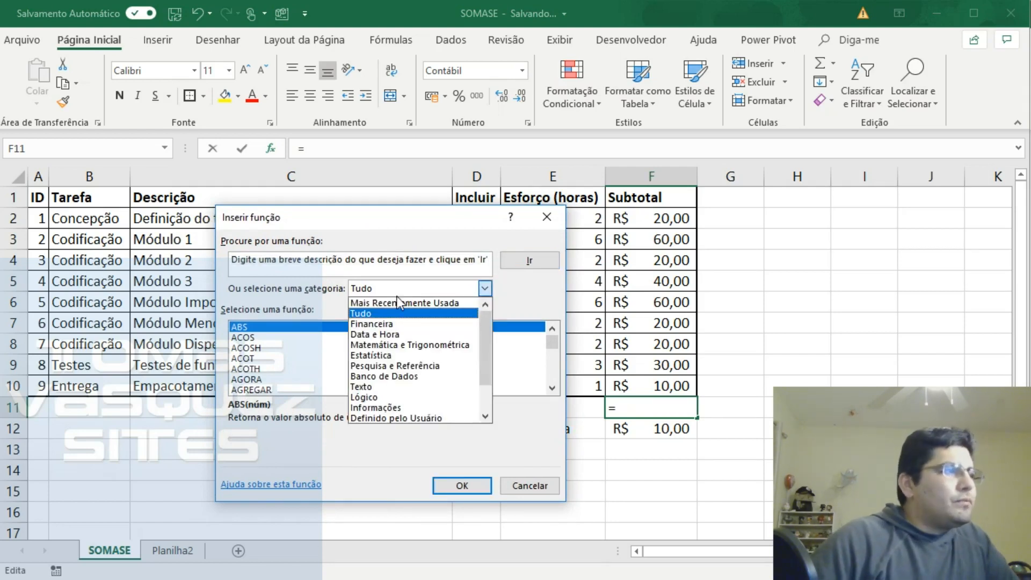
pyautogui.click(389, 315)
pyautogui.click(328, 349)
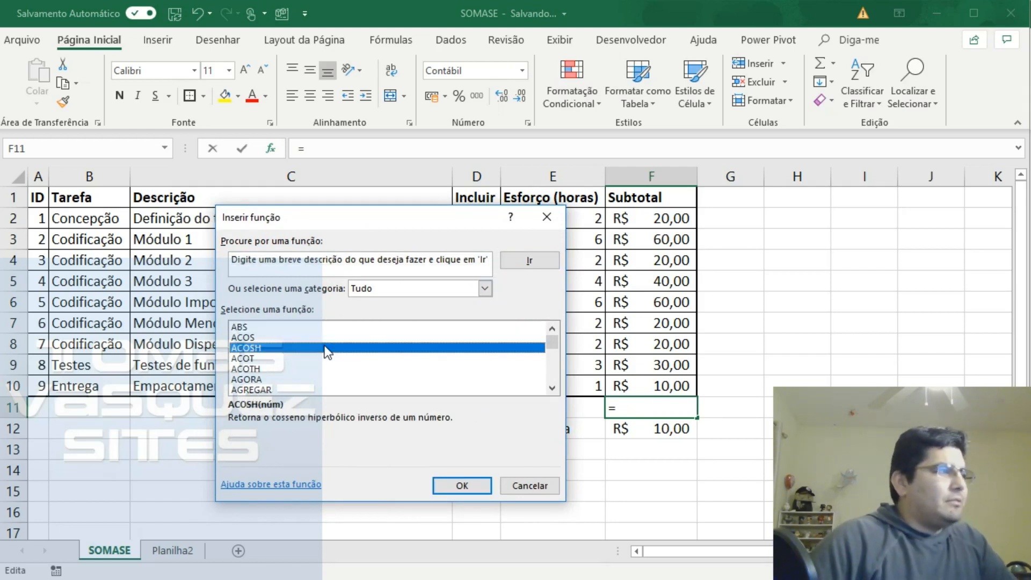
pyautogui.write('soma')
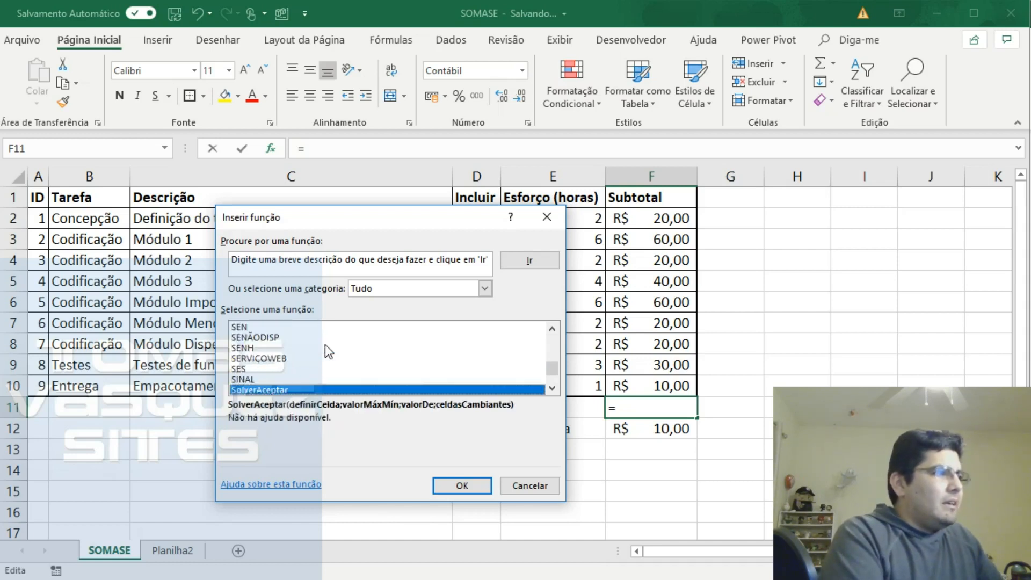
pyautogui.press('Down')
pyautogui.press('Down')
pyautogui.press('Down')
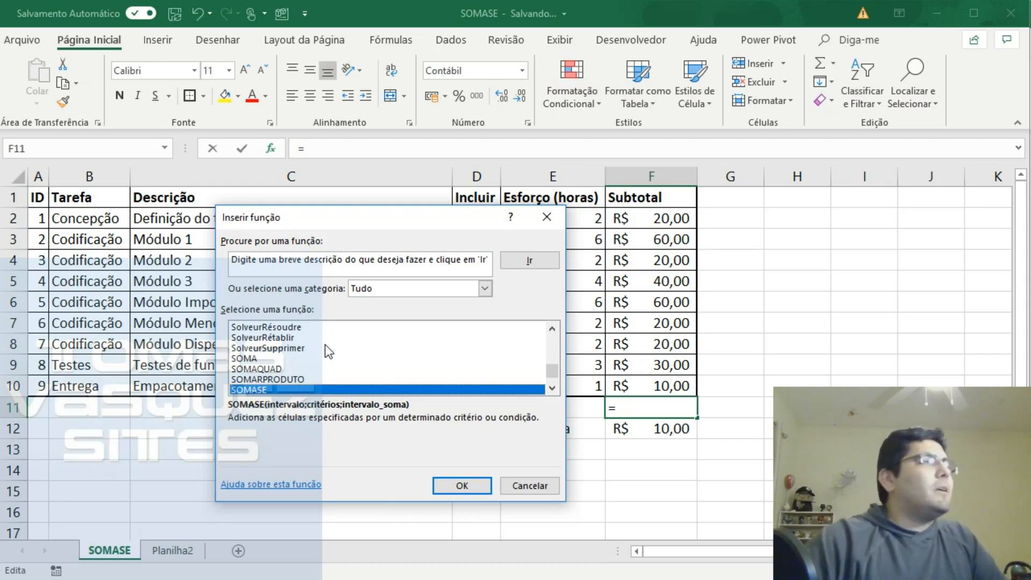
pyautogui.click(459, 492)
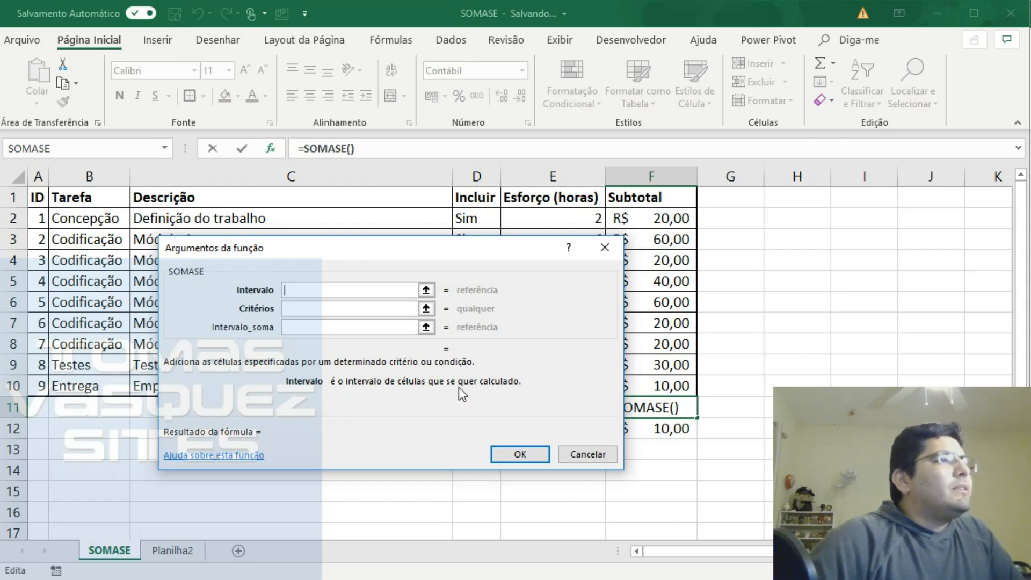
pyautogui.moveTo(417, 272); pyautogui.dragTo(528, 304)
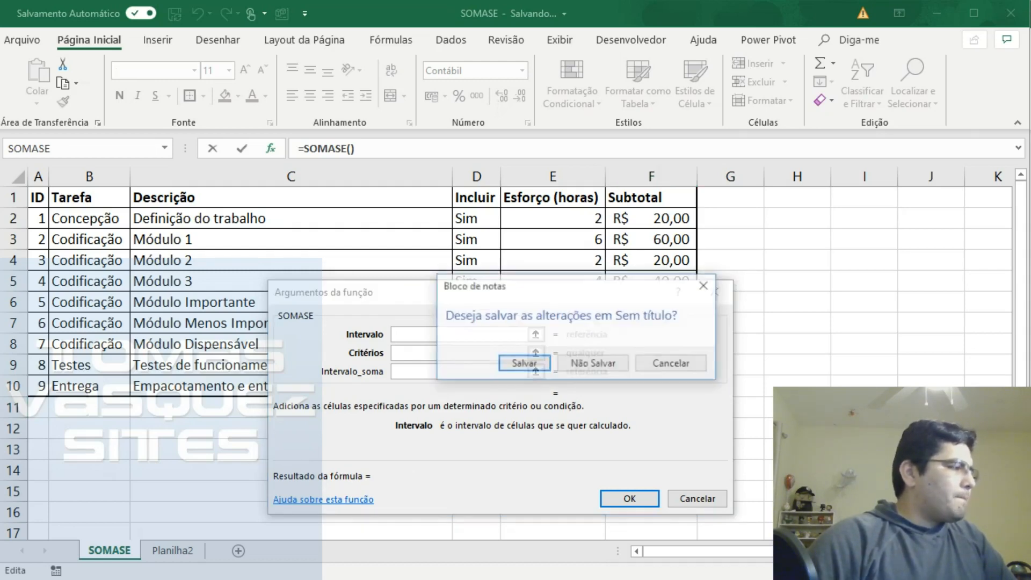
# Step: Discard the unsaved changes of the untitled Notepad file and open a new blank Notepad document
pyautogui.click(598, 371)
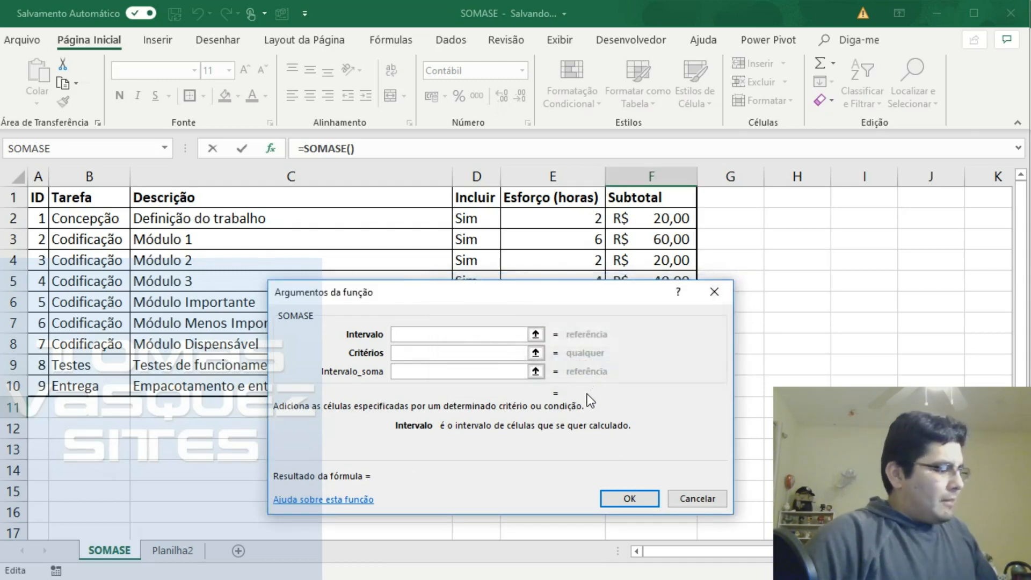
pyautogui.press('super')
pyautogui.write('blo')
pyautogui.press('Return')
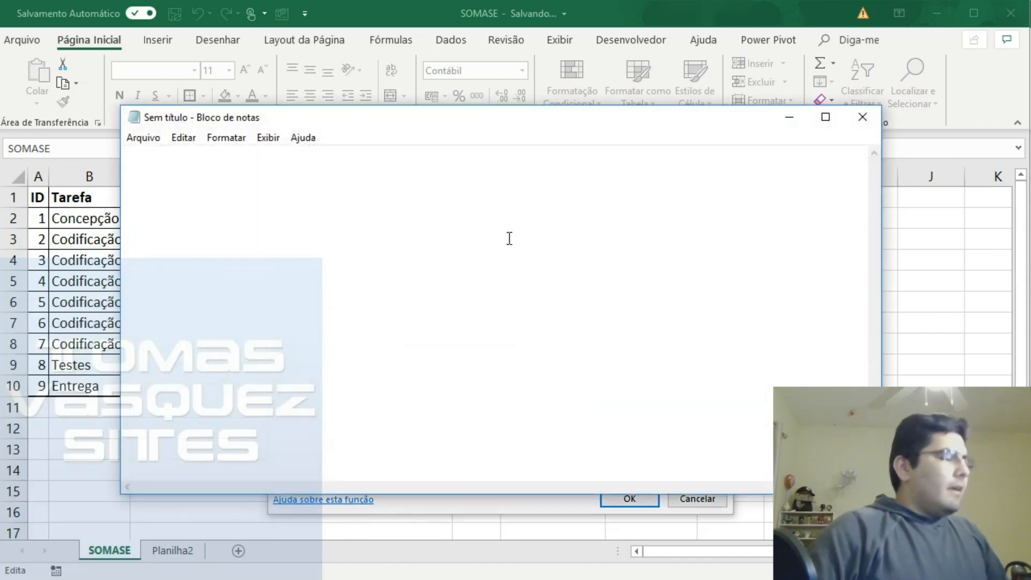
# Step: Write the note "SOMA -> O que somar?" on the first line of the Notepad document
pyautogui.write('SOMA')
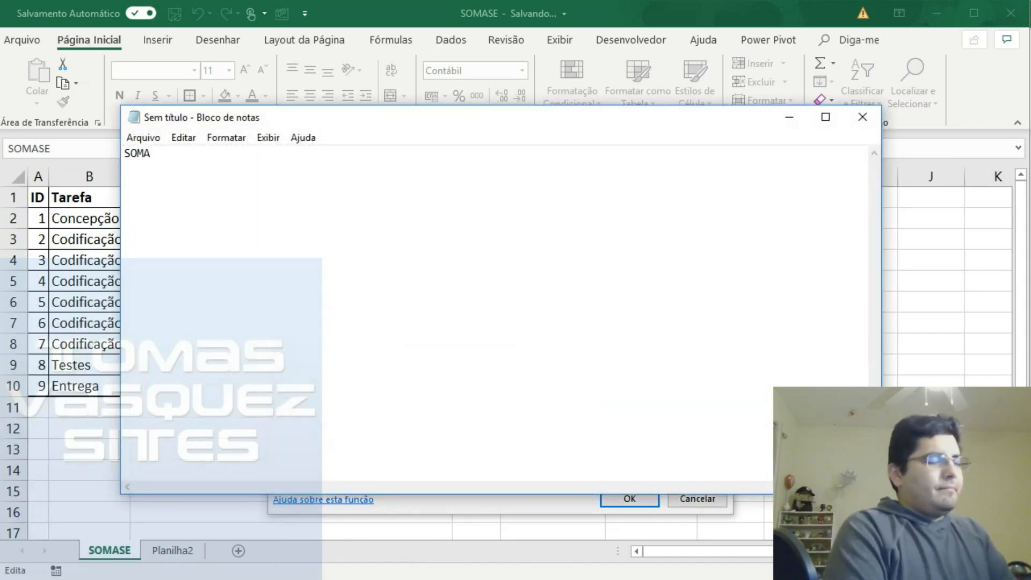
pyautogui.write(' -')
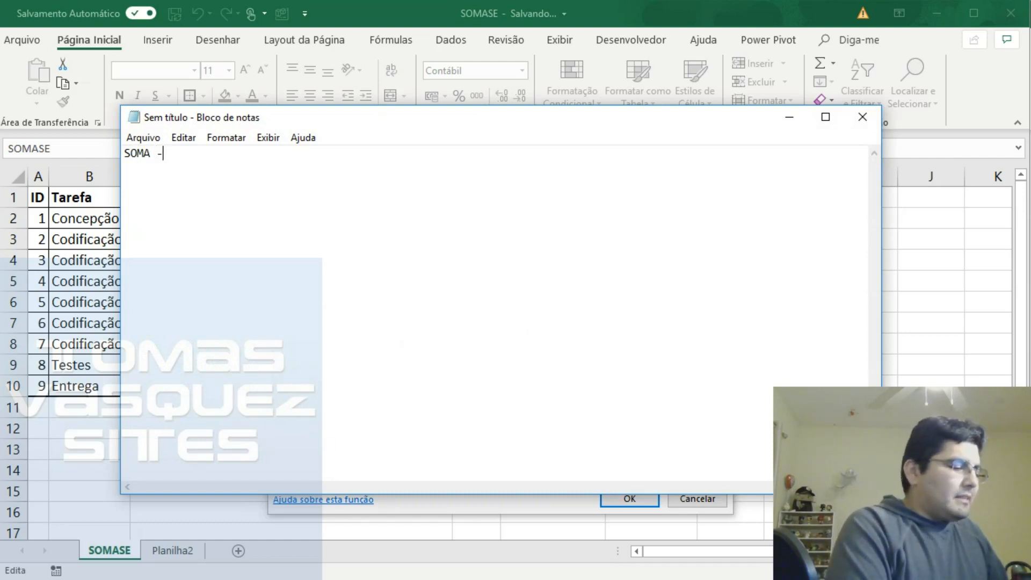
pyautogui.write('> 0 qwer')
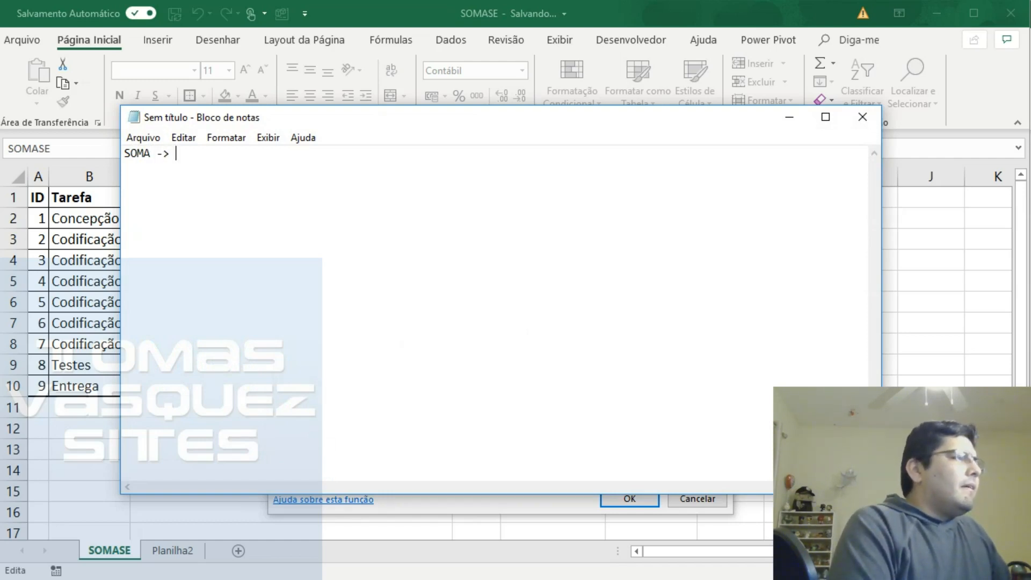
pyautogui.press('BackSpace')
pyautogui.press('BackSpace')
pyautogui.press('BackSpace')
pyautogui.write('ue')
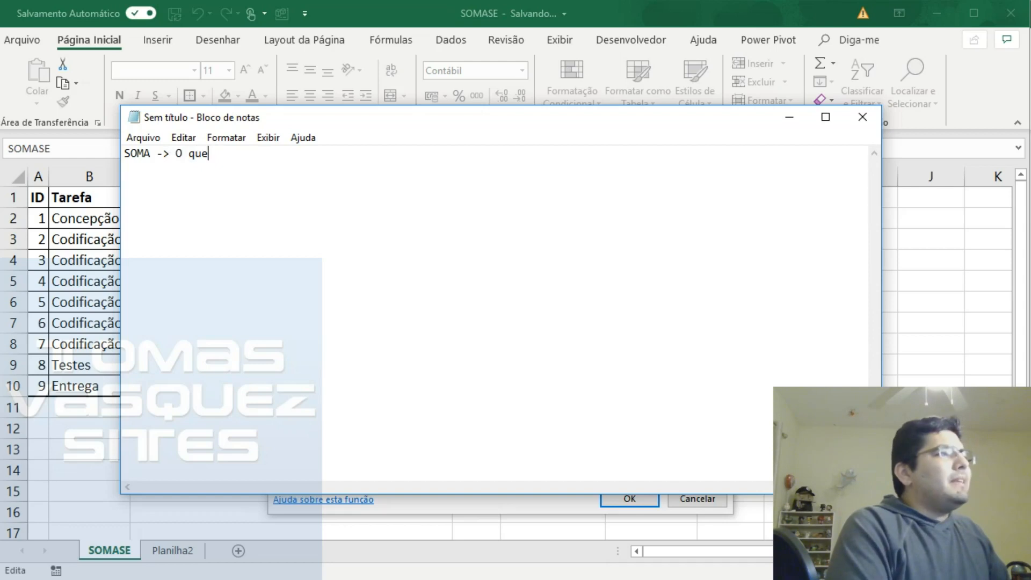
pyautogui.write(' somar?')
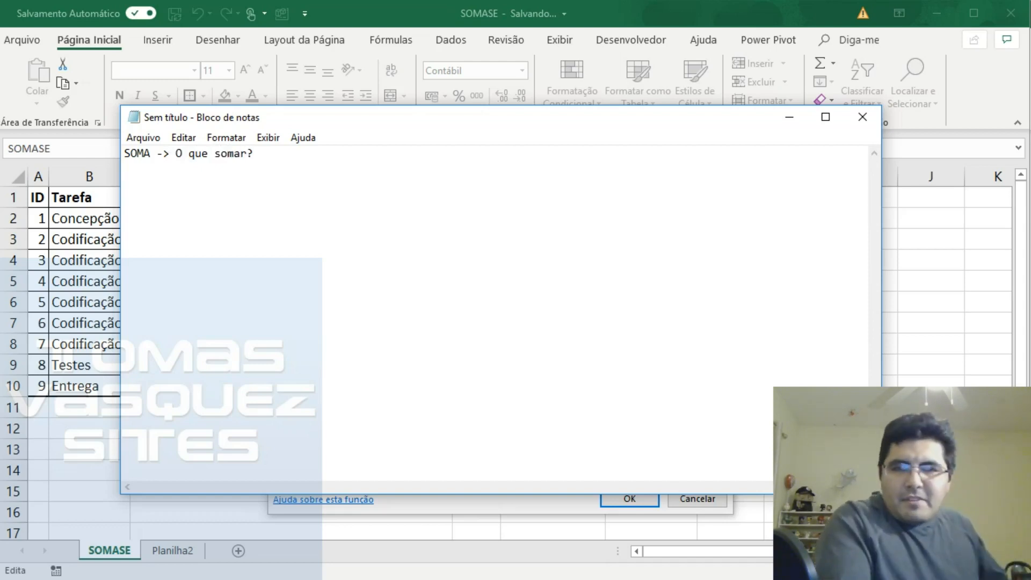
# Step: Add the formula =SOMA() on a second line below the note
pyautogui.press('Return')
pyautogui.write('=SA')
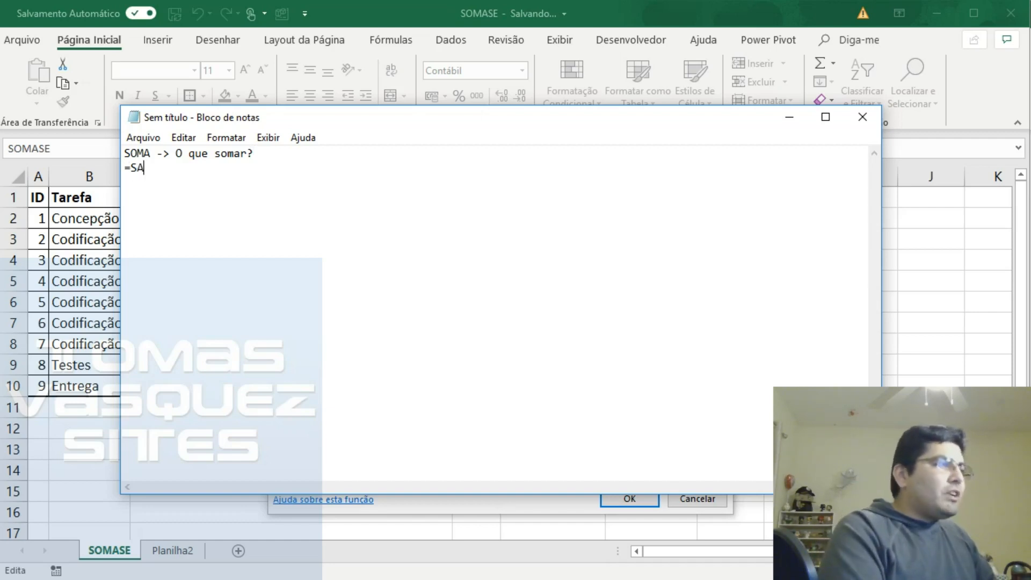
pyautogui.press('BackSpace')
pyautogui.write('OMA()')
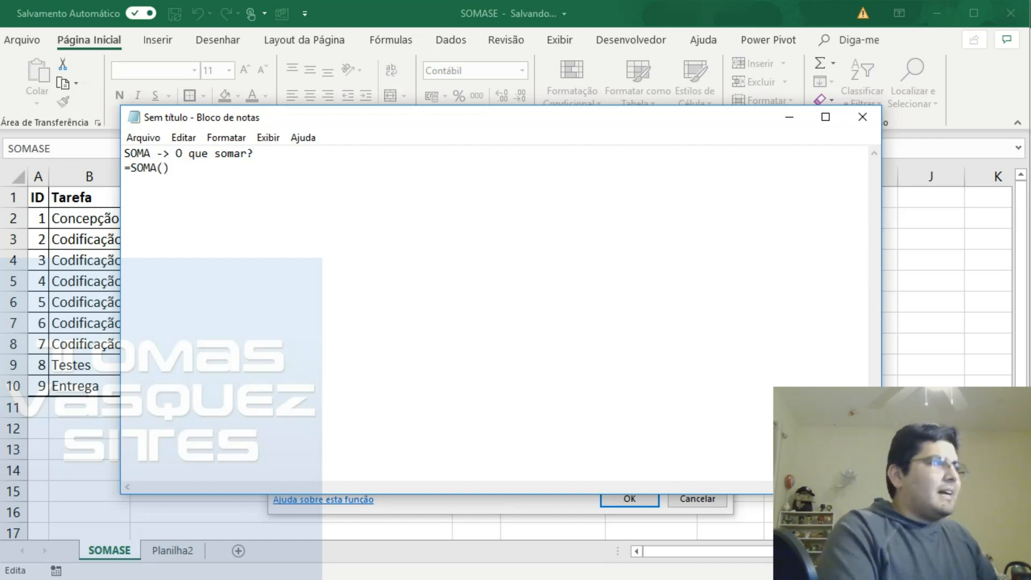
# Step: Complete the SOMA example in the Notepad note with the range A1:A10, giving =SOMA(A1:A10)
pyautogui.press('BackSpace')
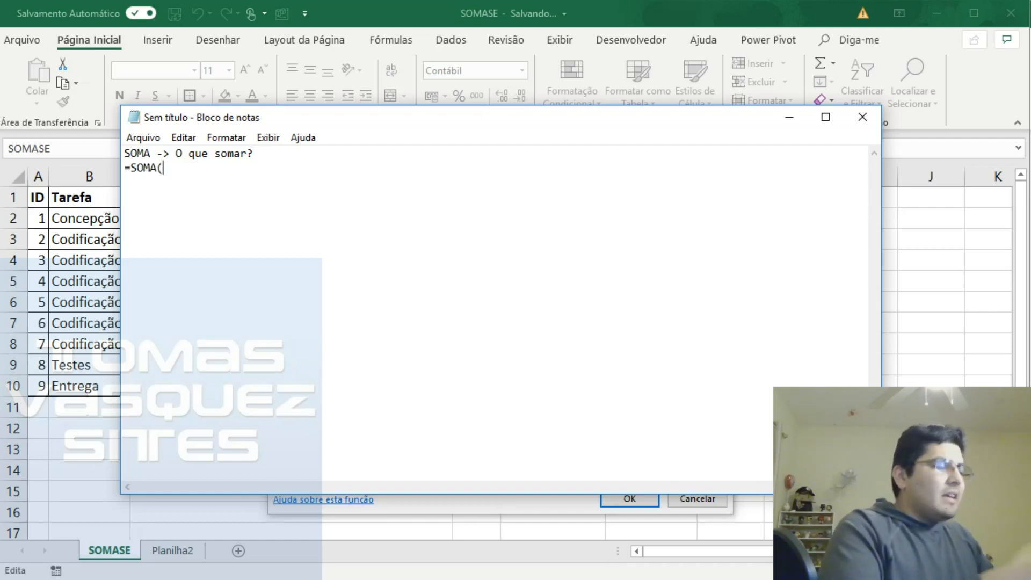
pyautogui.write('A1:')
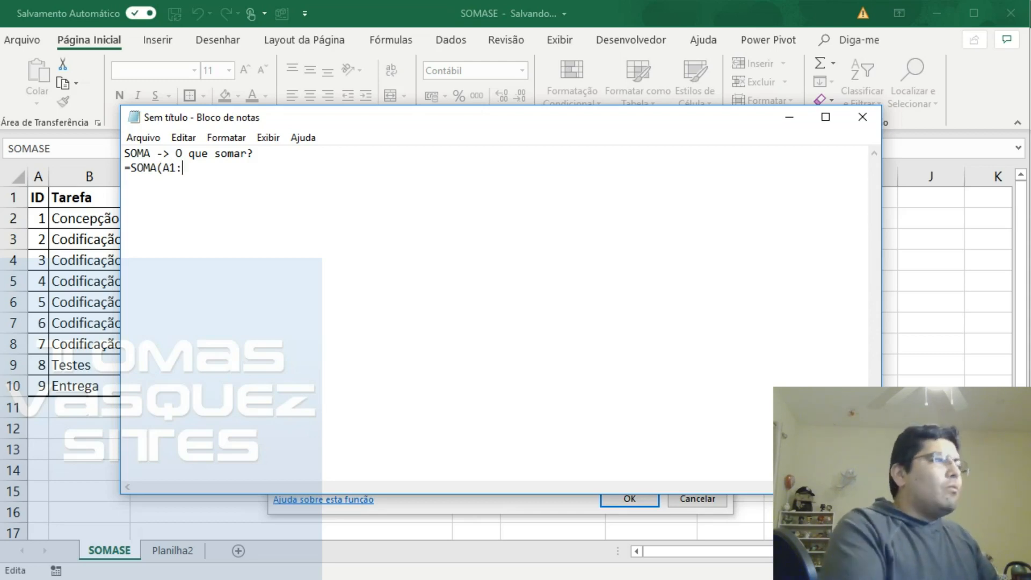
pyautogui.write('A10)')
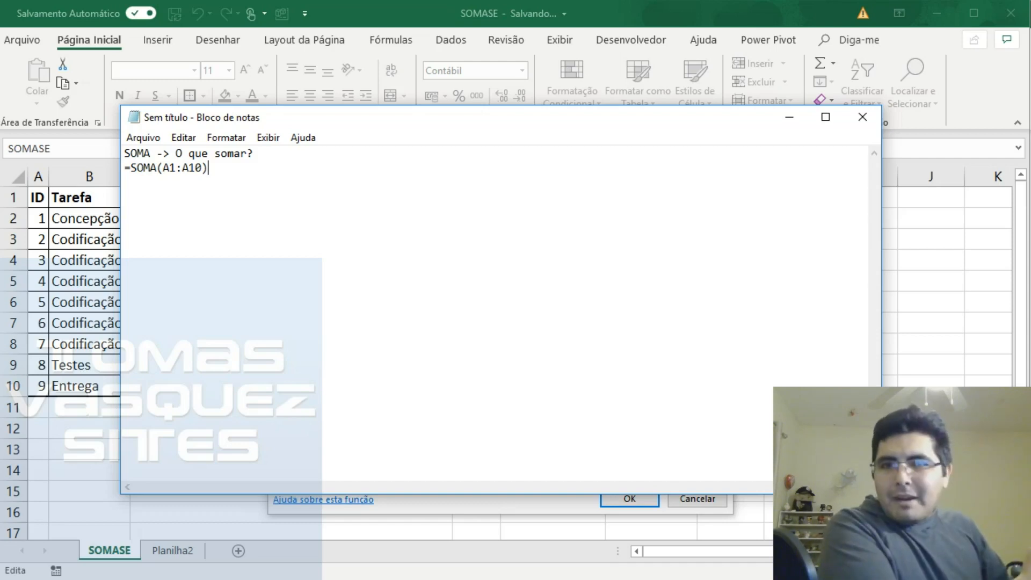
# Step: Leave a blank line below the SOMA example and write the note "SOMASE -> O que somar? E quando?"
pyautogui.press('Return')
pyautogui.press('Return')
pyautogui.write('SO')
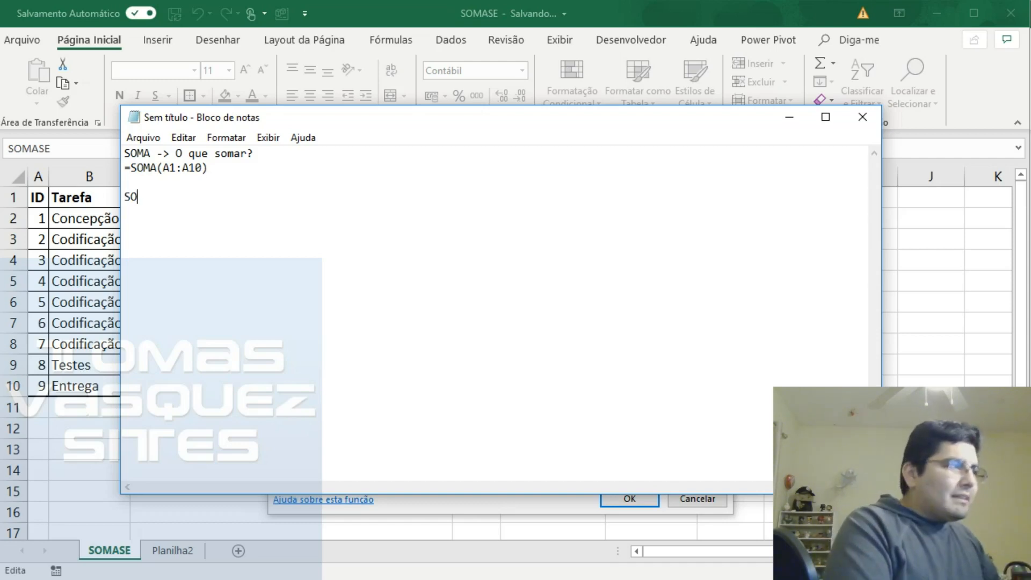
pyautogui.write('MASE ')
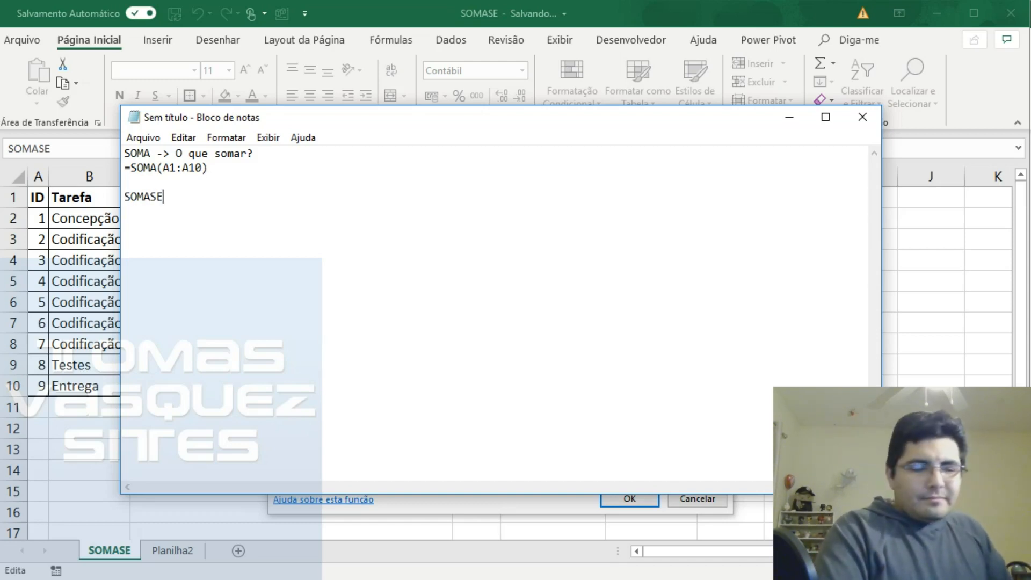
pyautogui.write('->')
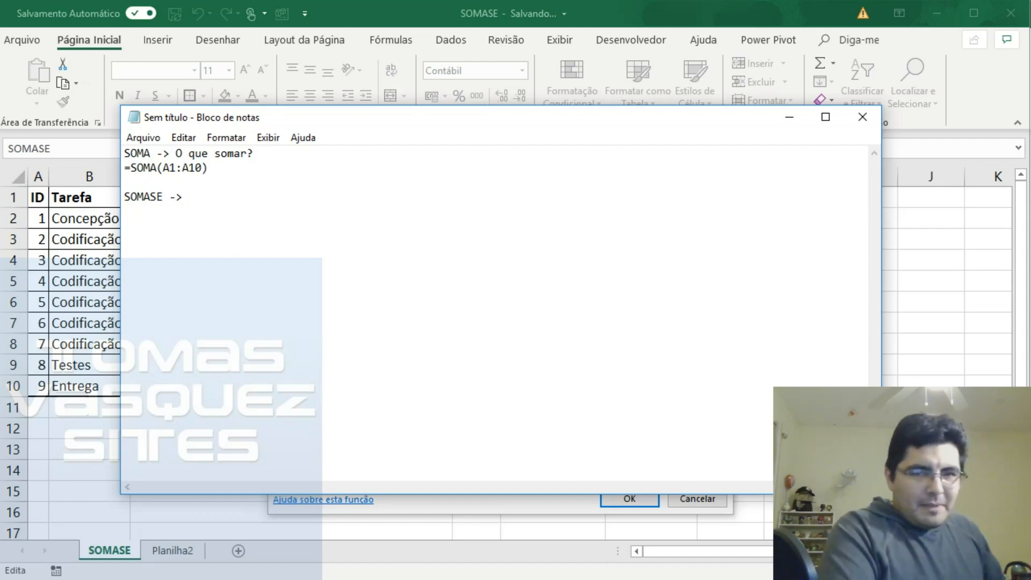
pyautogui.write(' O')
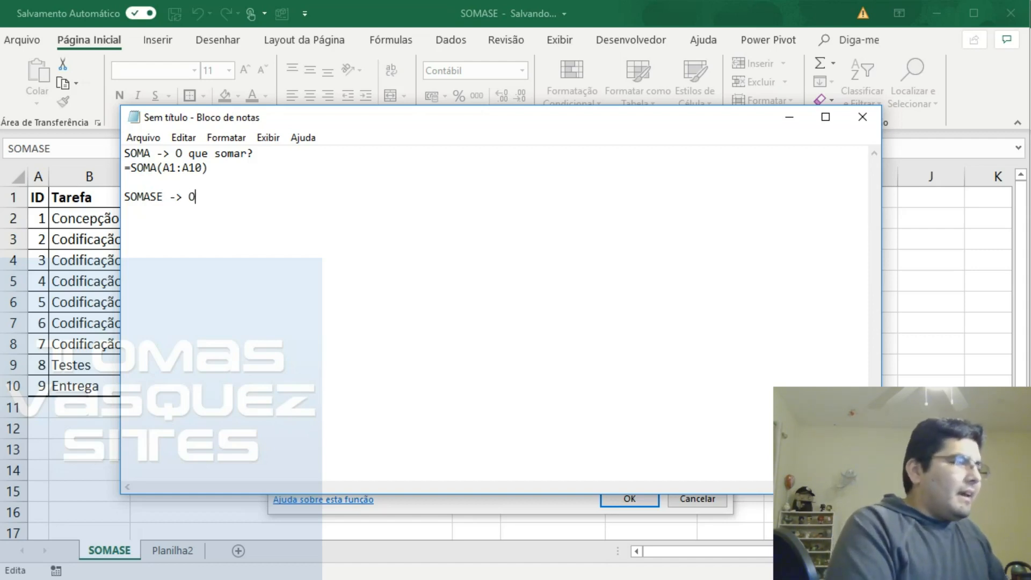
pyautogui.write(' q')
pyautogui.write('mar')
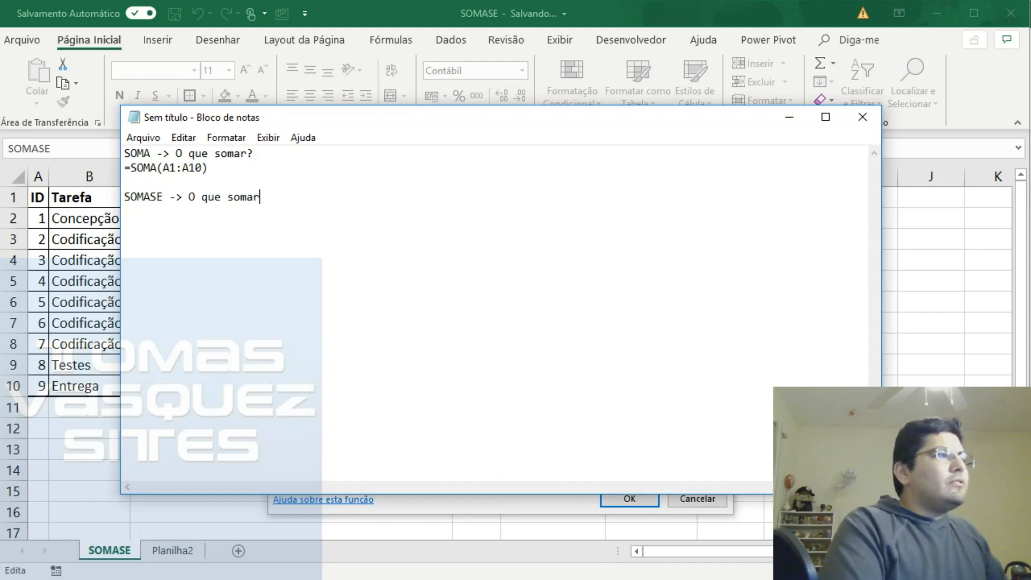
pyautogui.write('? E quando?')
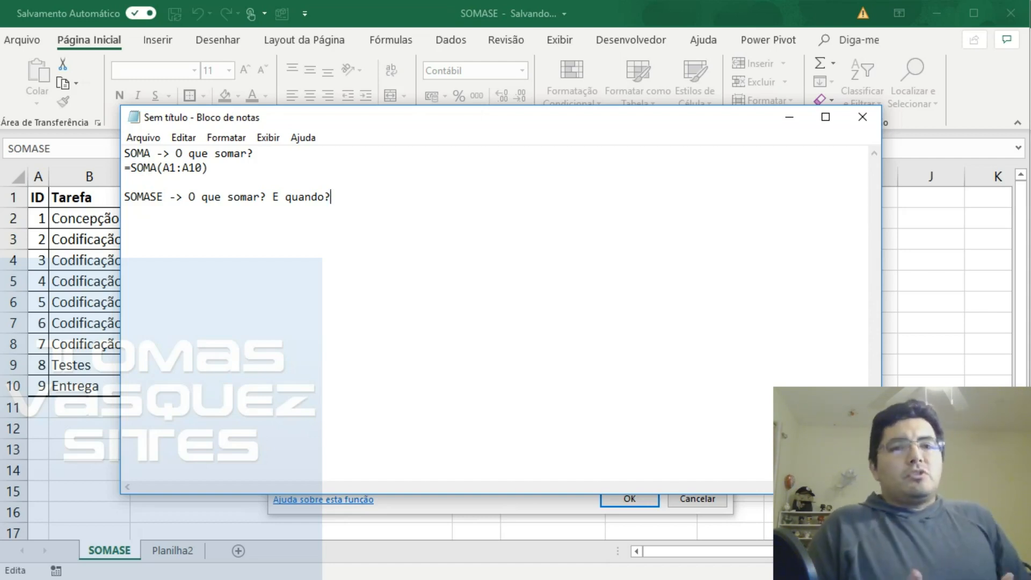
# Step: Begin the example formula =SOMASE( on the line directly below the SOMASE note
pyautogui.press('Return')
pyautogui.press('Return')
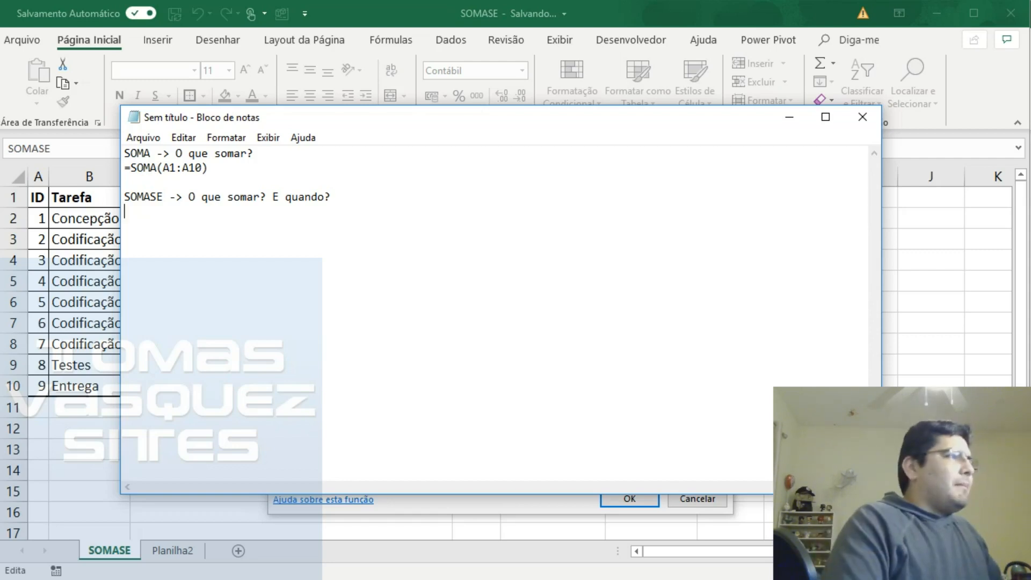
pyautogui.write('=')
pyautogui.press('BackSpace')
pyautogui.press('BackSpace')
pyautogui.write('=SOMA(')
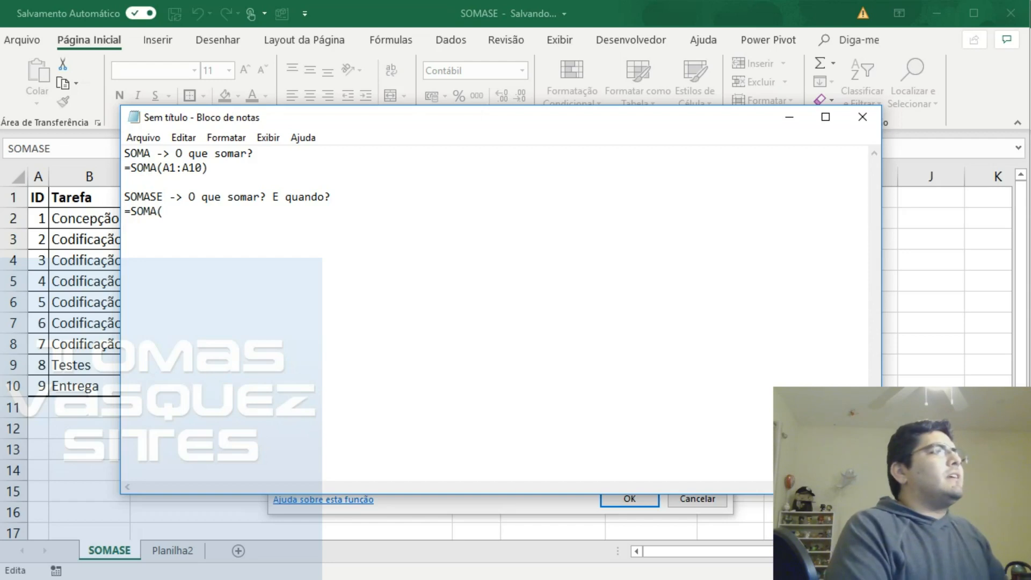
pyautogui.press('BackSpace')
pyautogui.write('SE(')
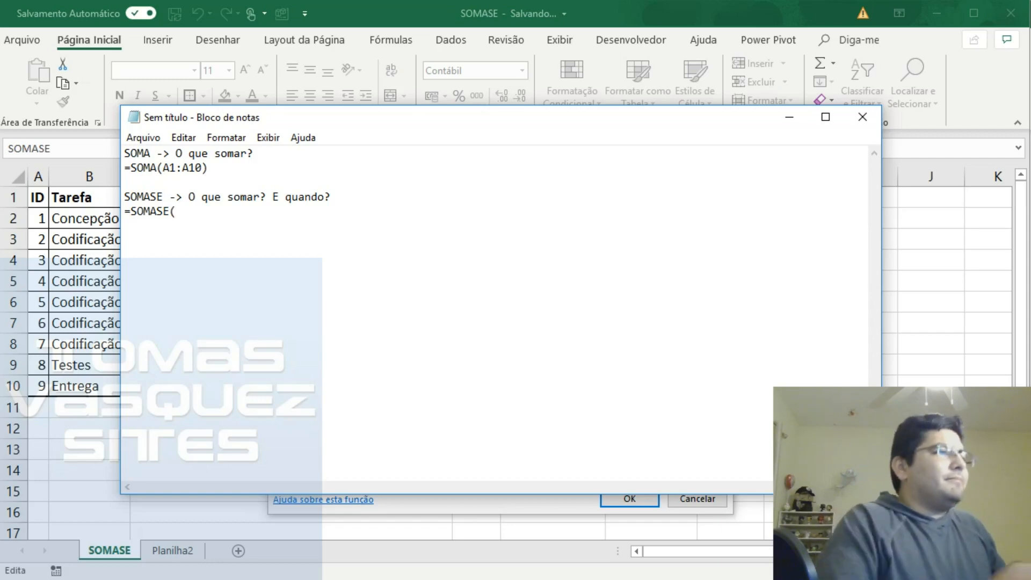
# Step: Return to the Excel function arguments dialog, move it clear of the Incluir column, and set Intervalo to D2:D10
pyautogui.click(789, 118)
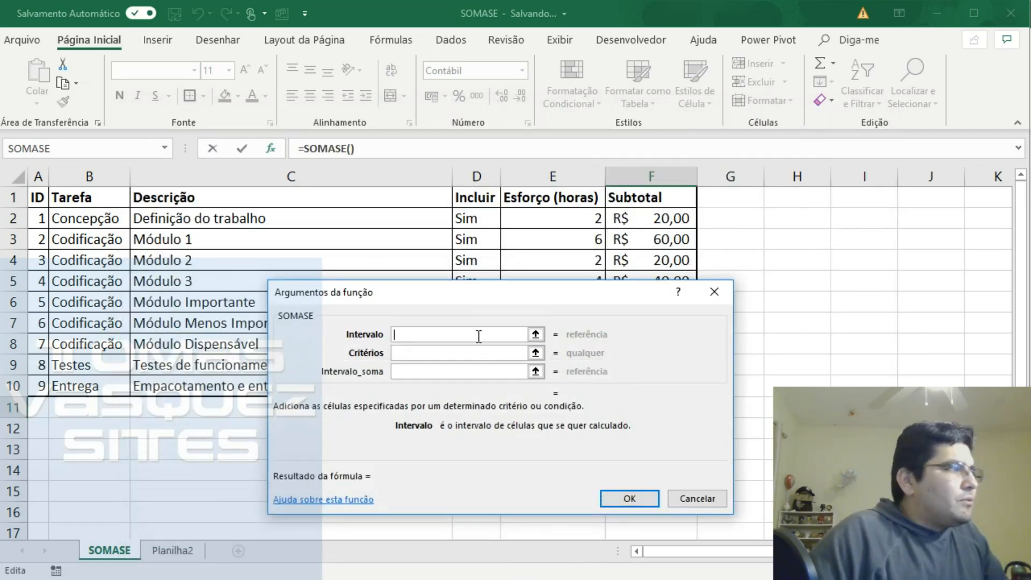
pyautogui.moveTo(526, 293); pyautogui.dragTo(814, 415)
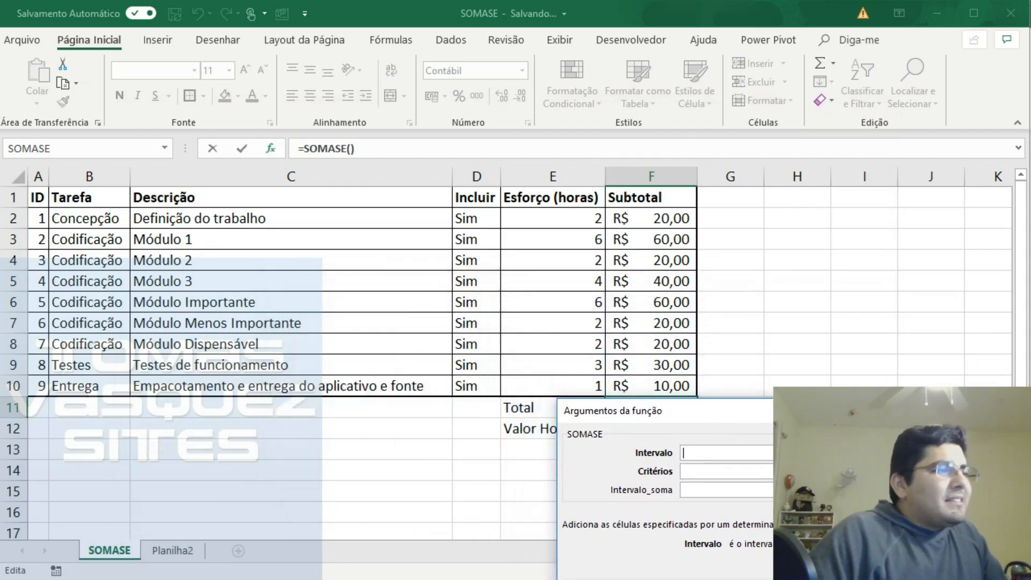
pyautogui.moveTo(757, 407); pyautogui.dragTo(765, 356)
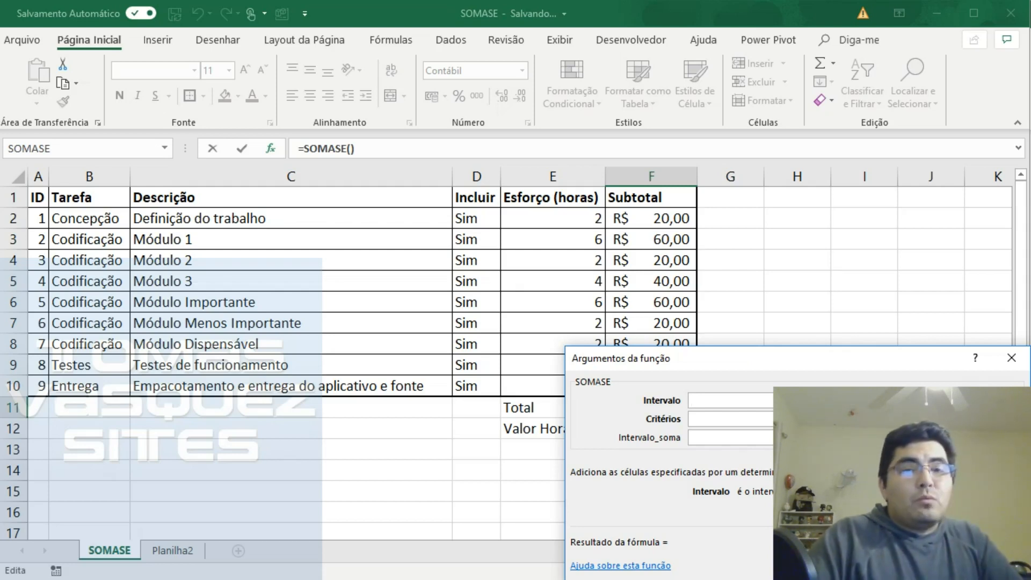
pyautogui.click(867, 400)
pyautogui.click(485, 220)
pyautogui.moveTo(484, 220); pyautogui.dragTo(485, 384)
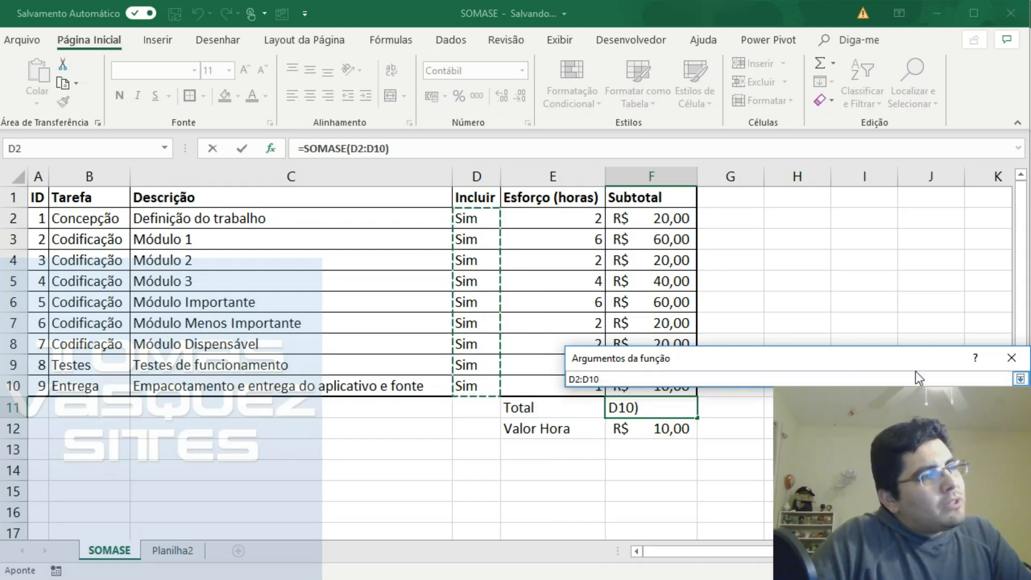
pyautogui.click(1020, 379)
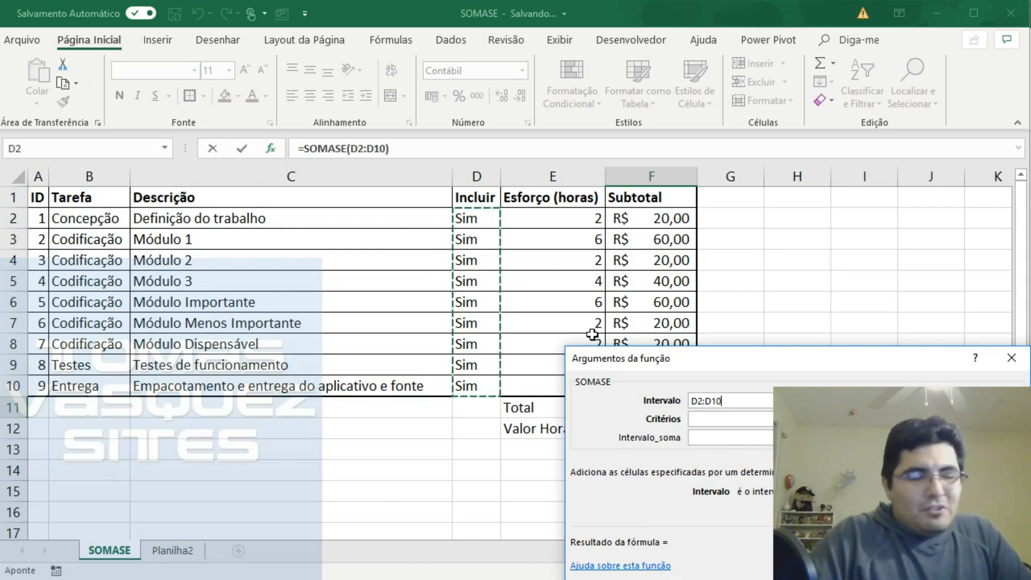
# Step: Set the SOMASE Critérios argument to Sim and Intervalo_soma to the Subtotal cells F2:F10
pyautogui.click(711, 419)
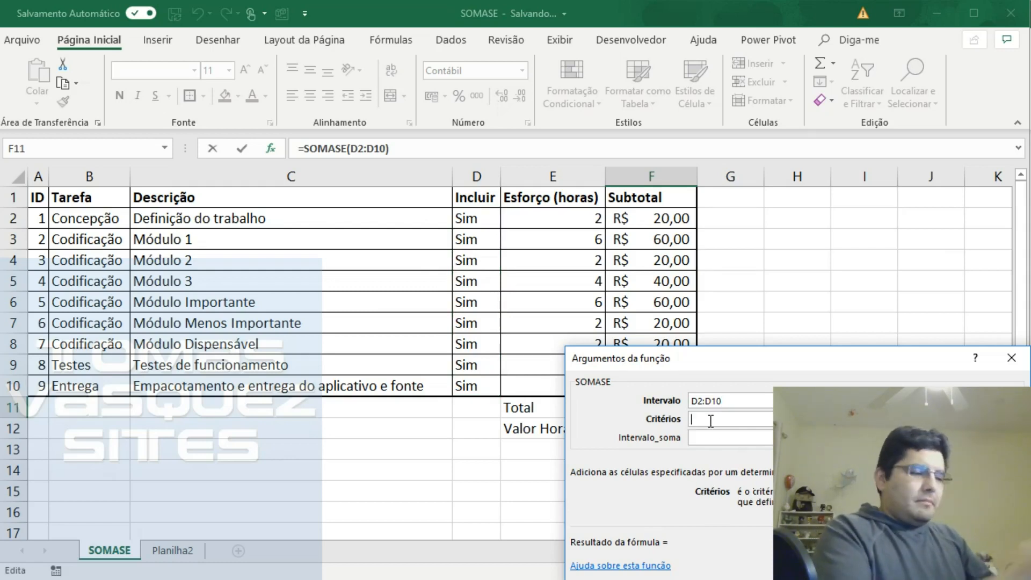
pyautogui.write('Sim')
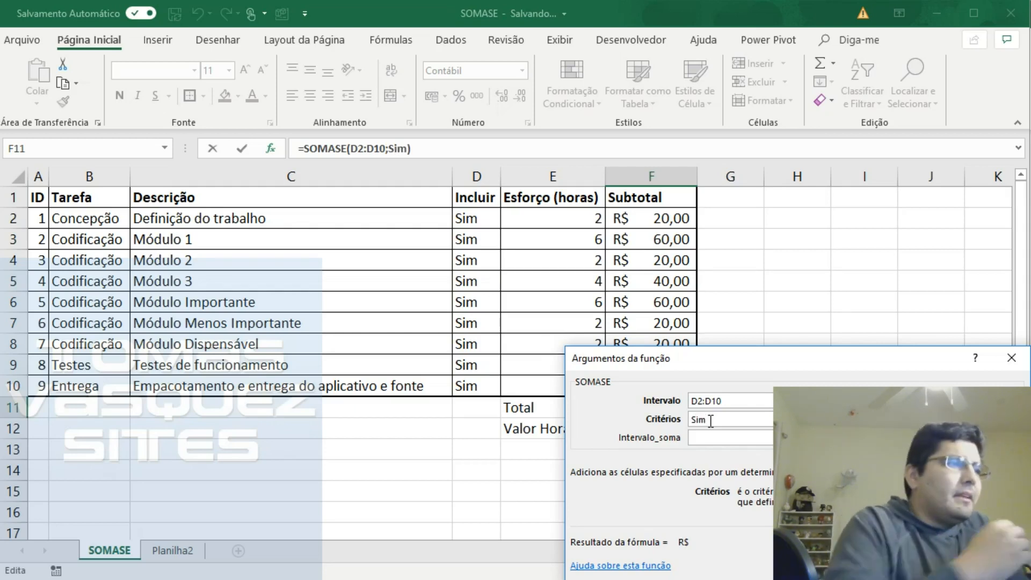
pyautogui.click(731, 436)
pyautogui.moveTo(765, 365); pyautogui.dragTo(272, 324)
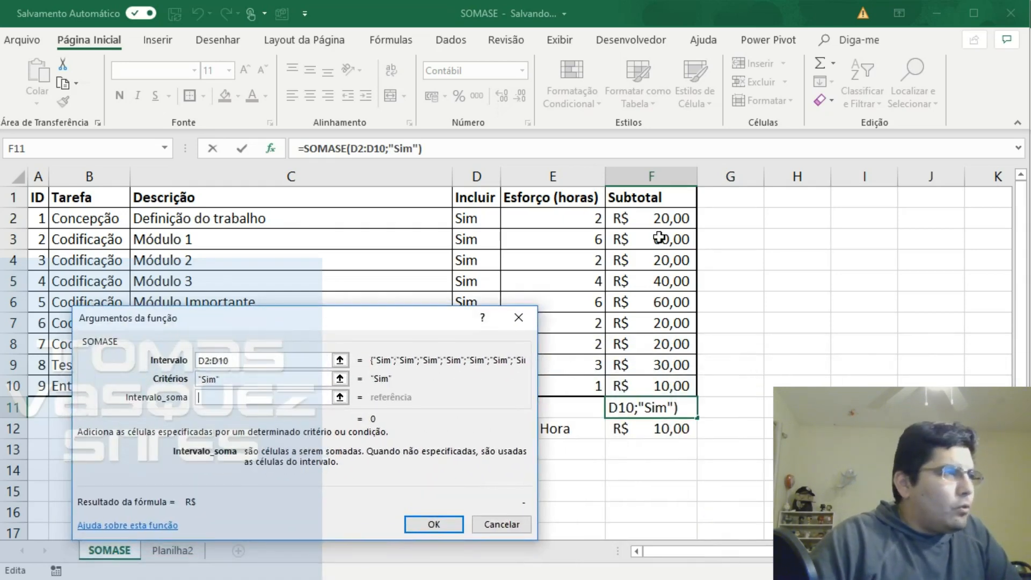
pyautogui.click(340, 398)
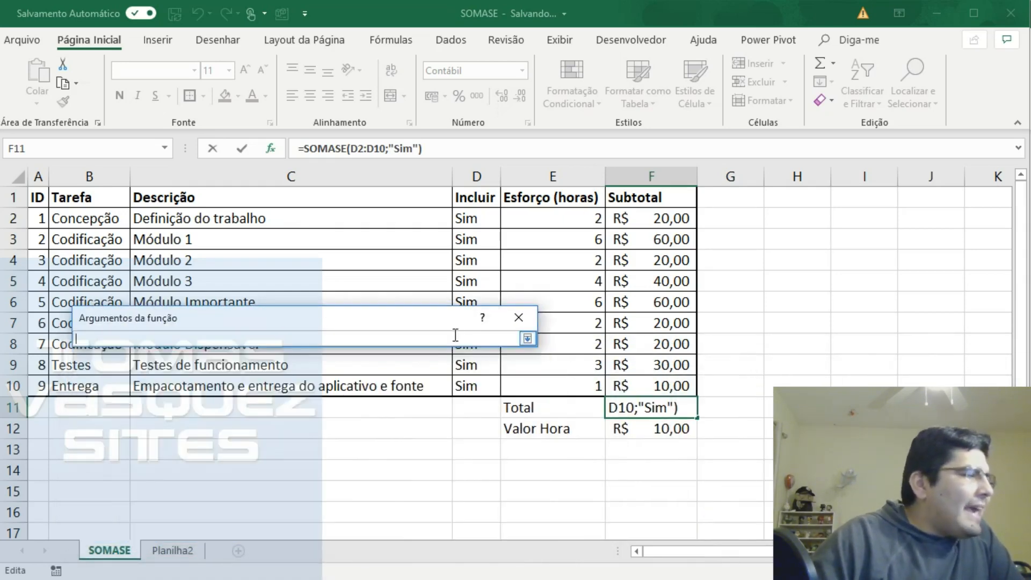
pyautogui.click(673, 222)
pyautogui.moveTo(672, 224); pyautogui.dragTo(668, 379)
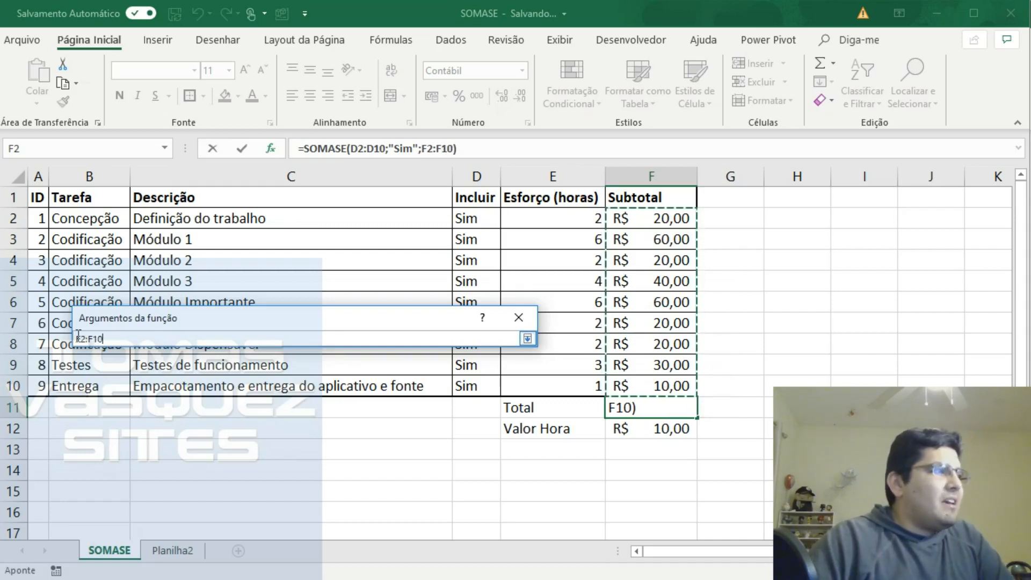
pyautogui.click(526, 339)
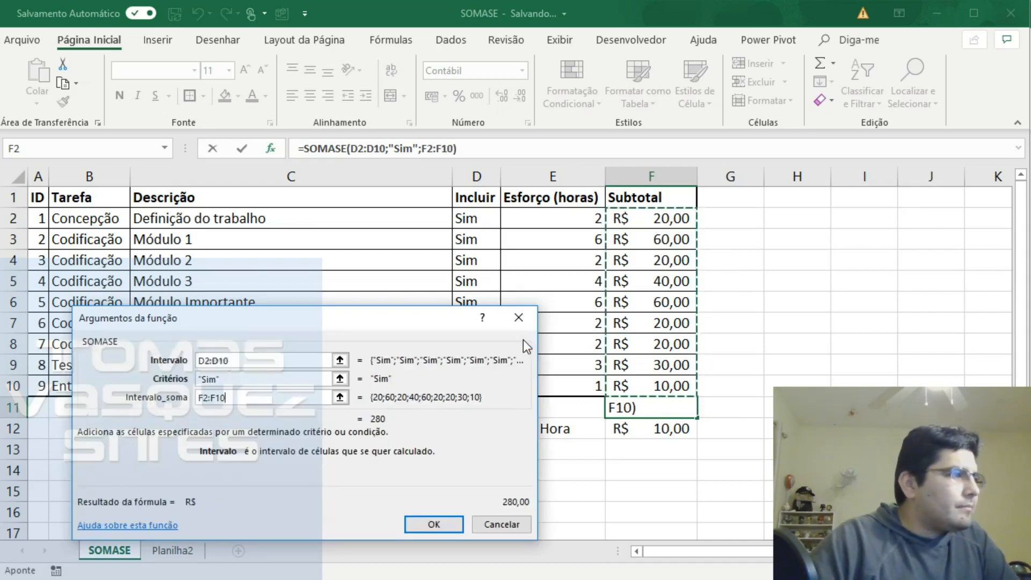
# Step: Review the descriptions of the Intervalo, Critérios and Intervalo_soma arguments, and confirm the SOMASE formula for F11
pyautogui.click(279, 380)
pyautogui.click(274, 361)
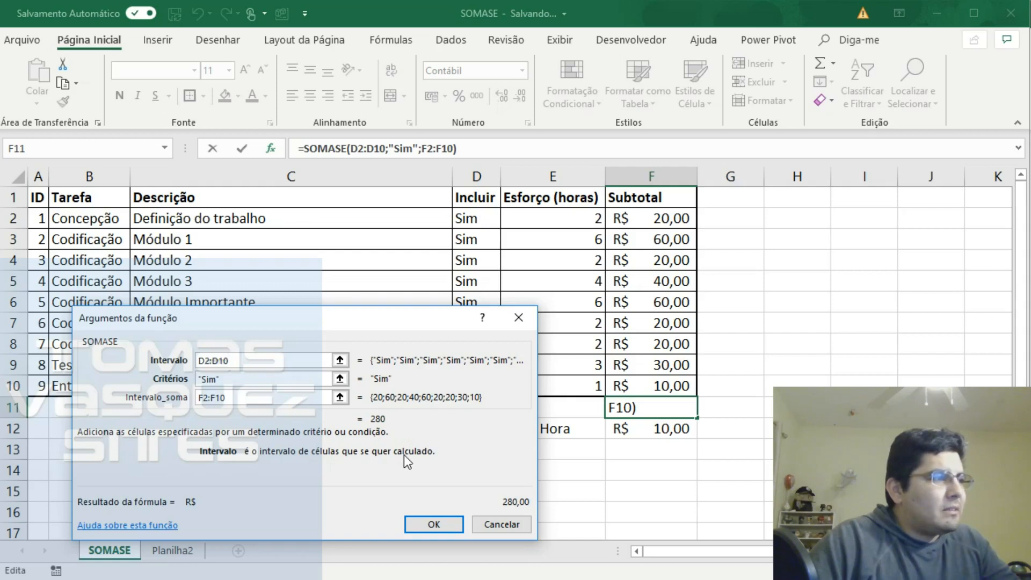
pyautogui.click(284, 378)
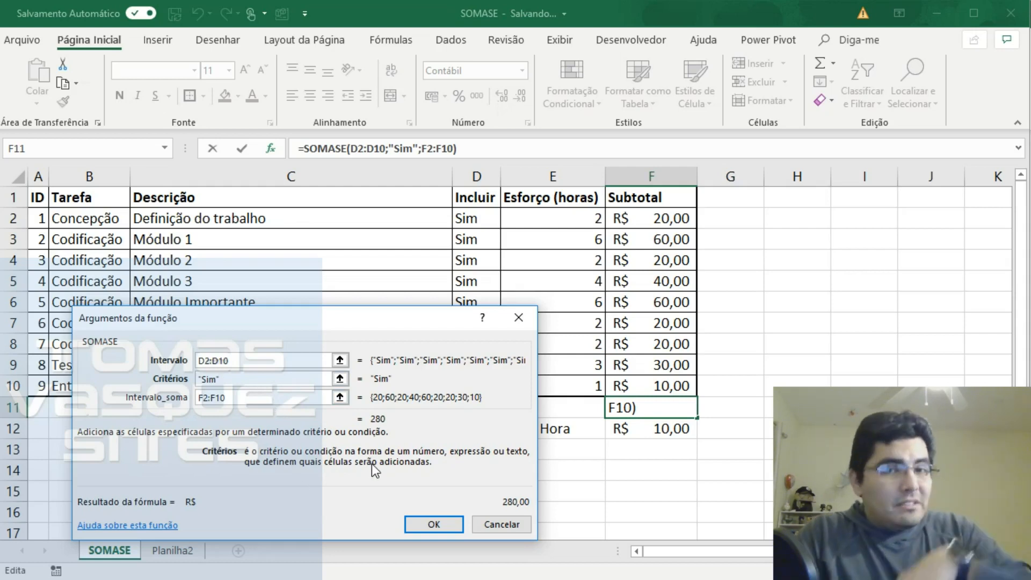
pyautogui.click(292, 400)
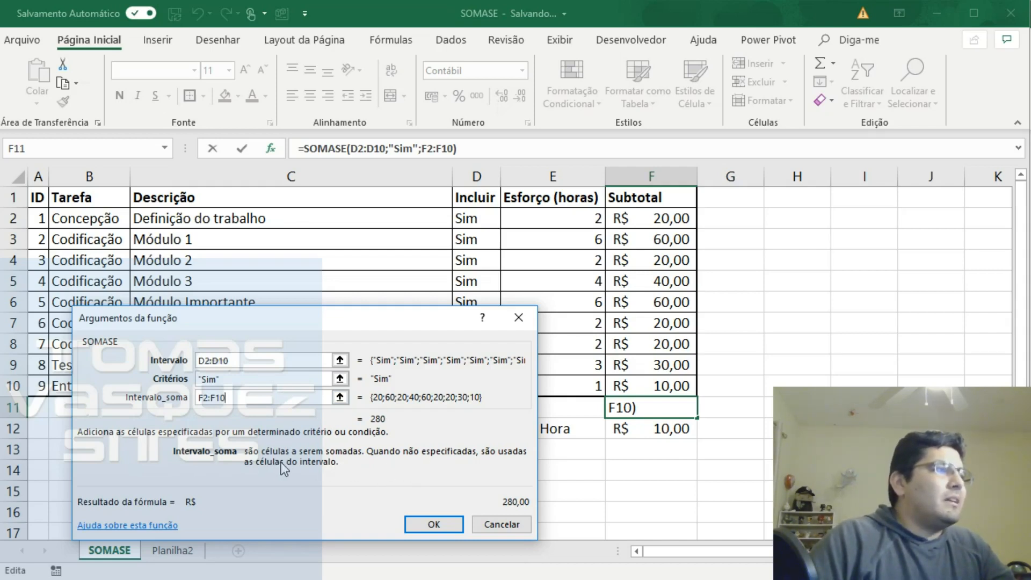
pyautogui.moveTo(345, 358); pyautogui.dragTo(326, 341)
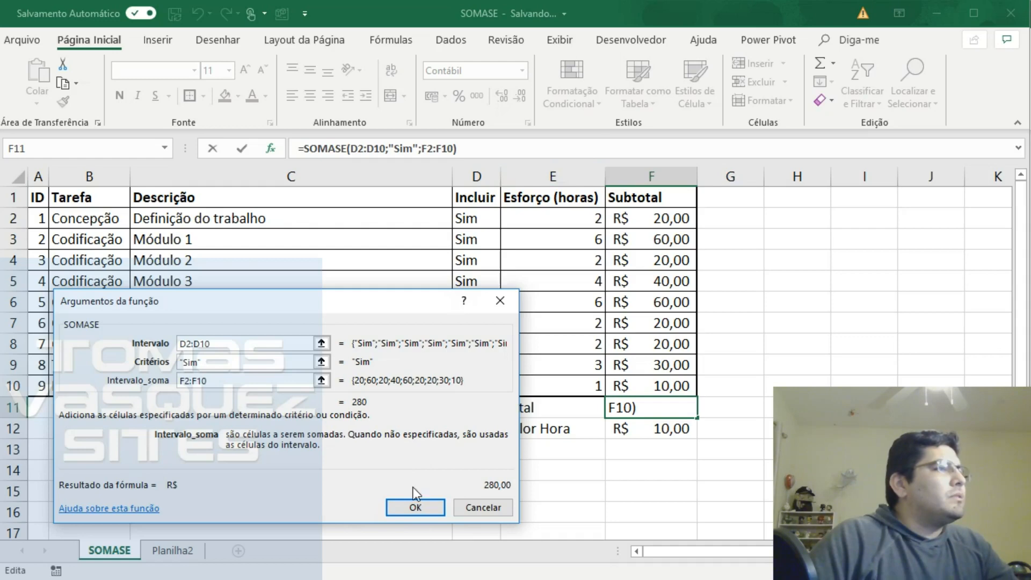
pyautogui.click(417, 508)
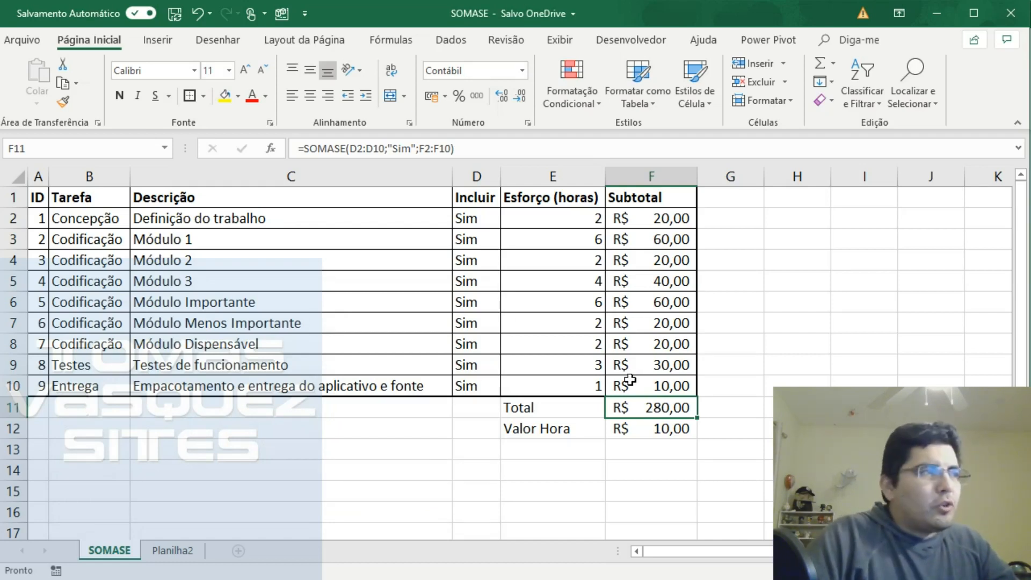
# Step: Examine how the Incluir entries and their matching Subtotal values relate to the SOMASE total in F11
pyautogui.moveTo(477, 218); pyautogui.dragTo(484, 386)
pyautogui.click(661, 407)
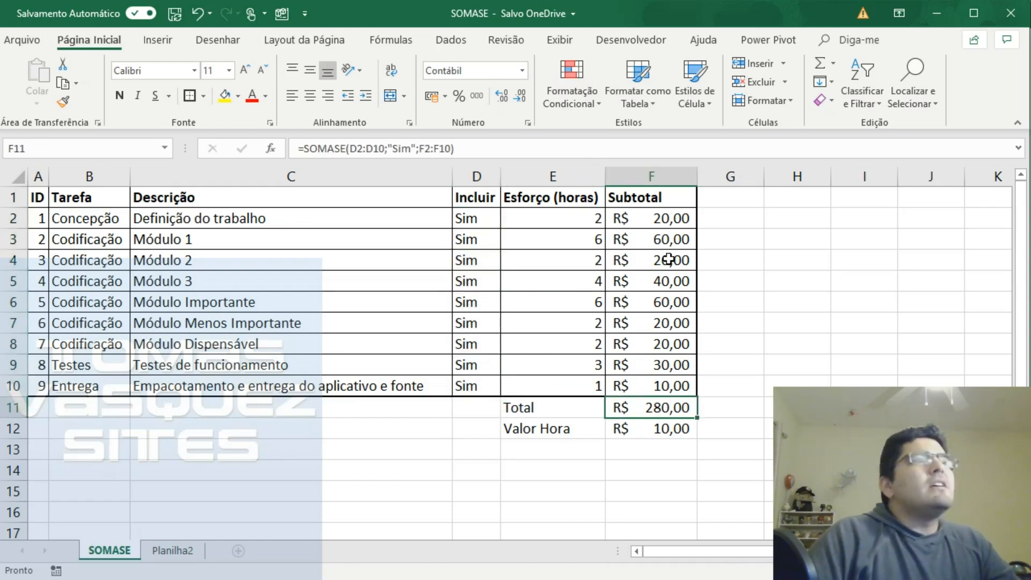
pyautogui.click(478, 219)
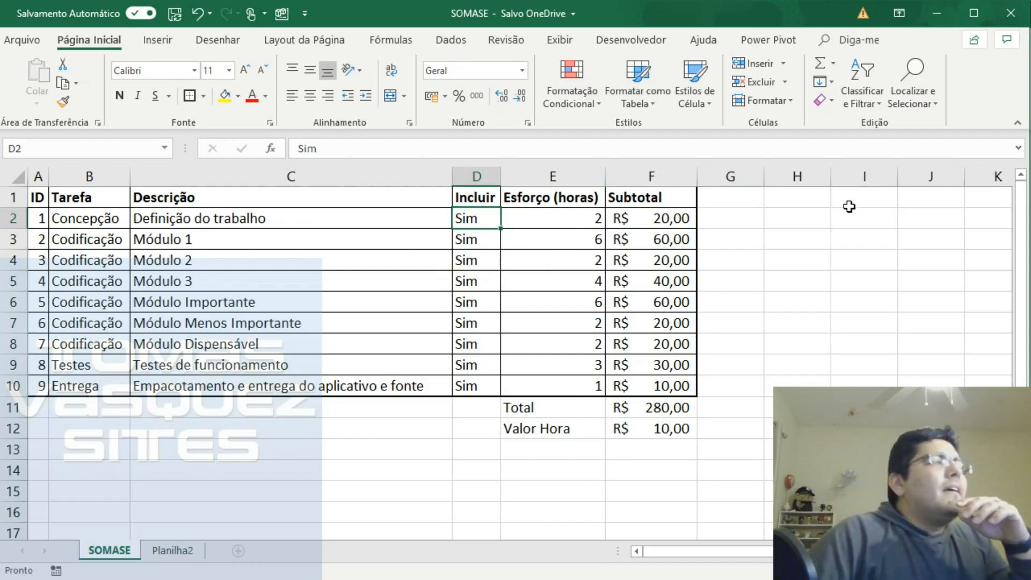
pyautogui.moveTo(668, 215); pyautogui.dragTo(670, 381)
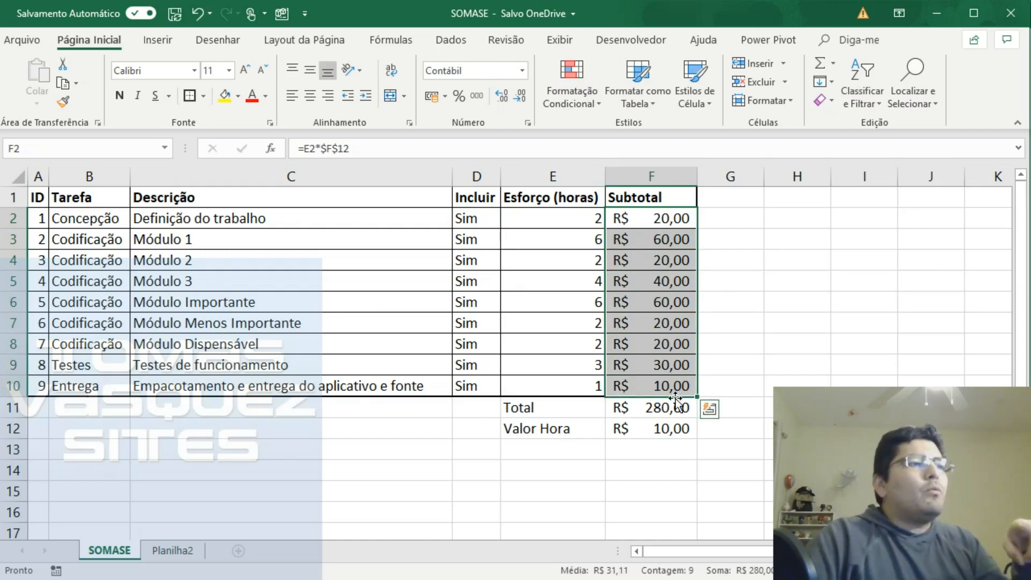
pyautogui.click(488, 219)
pyautogui.click(649, 406)
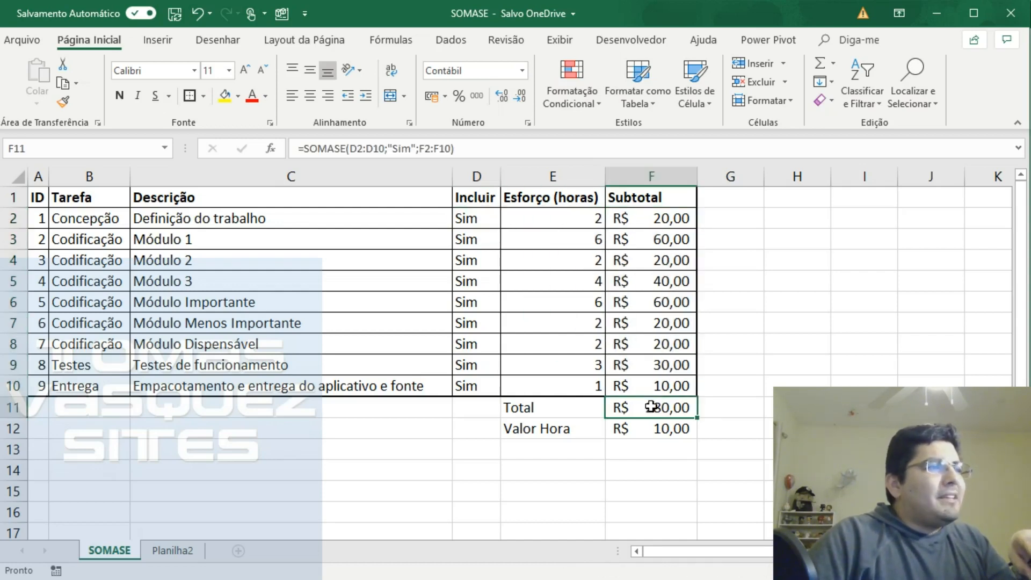
pyautogui.click(472, 217)
pyautogui.click(651, 217)
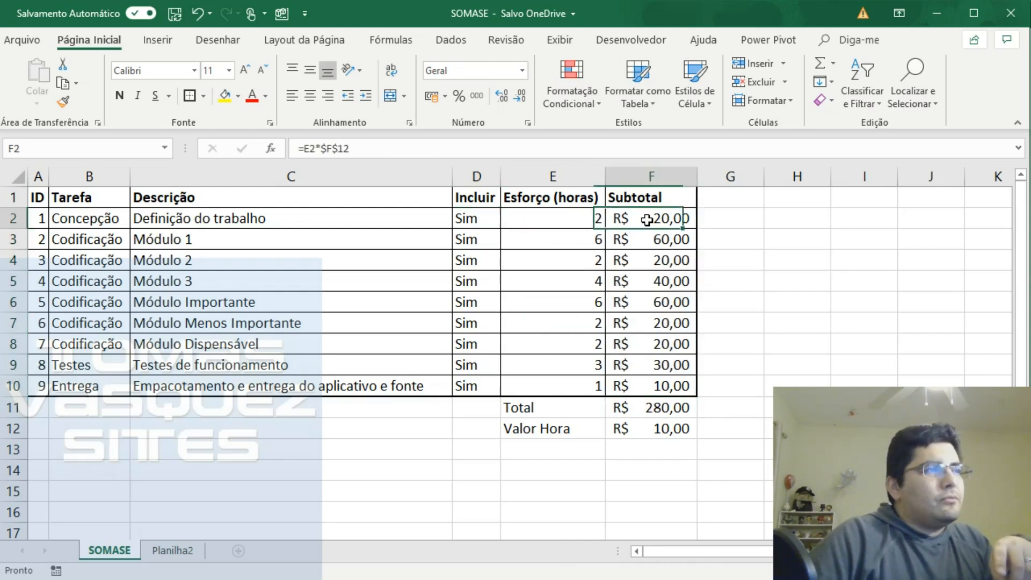
pyautogui.click(468, 238)
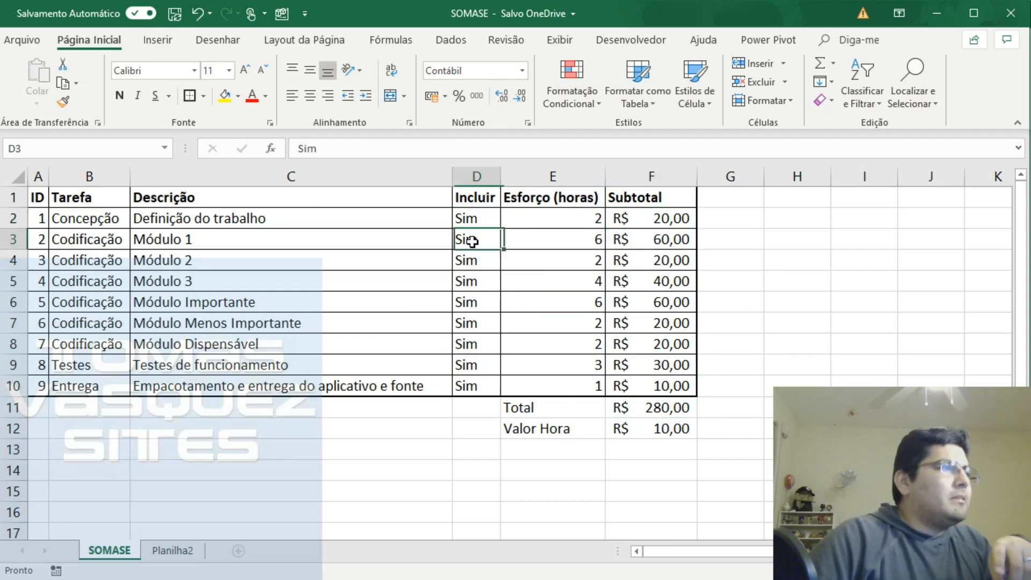
pyautogui.click(643, 243)
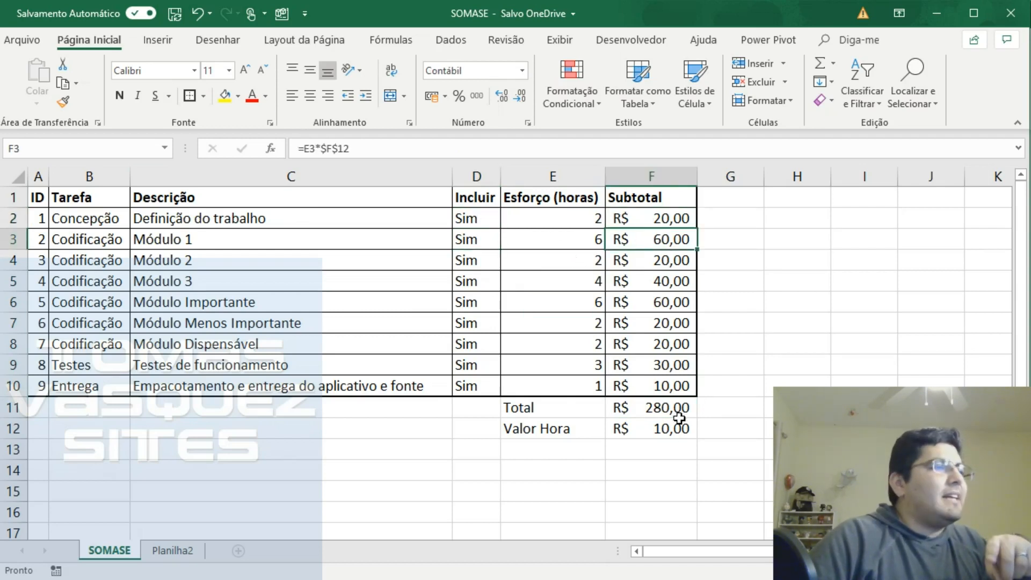
# Step: Set Incluir to Não for Módulo Dispensável in D8, and check its Subtotal against the SOMASE total in F11
pyautogui.click(653, 410)
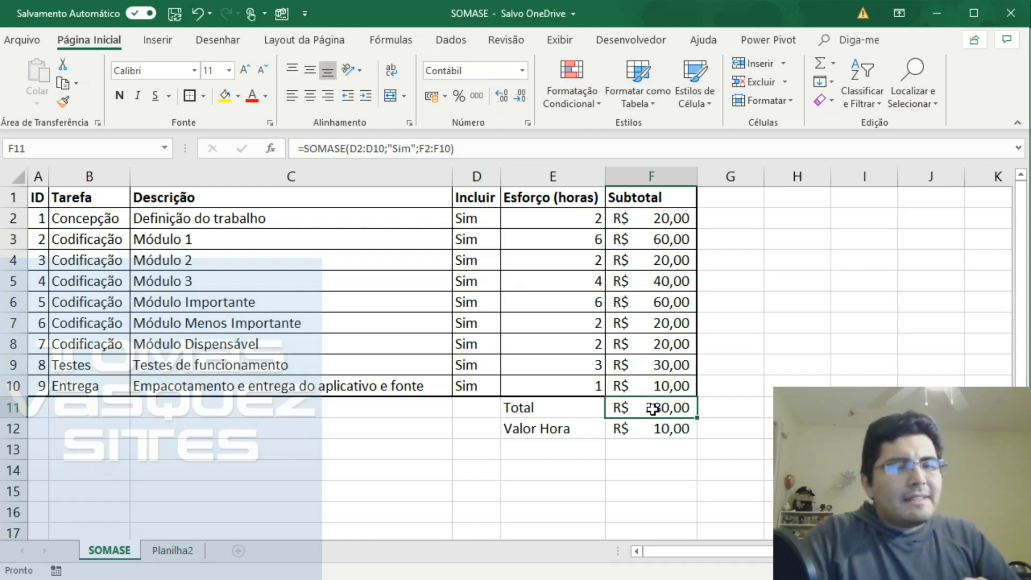
pyautogui.click(471, 345)
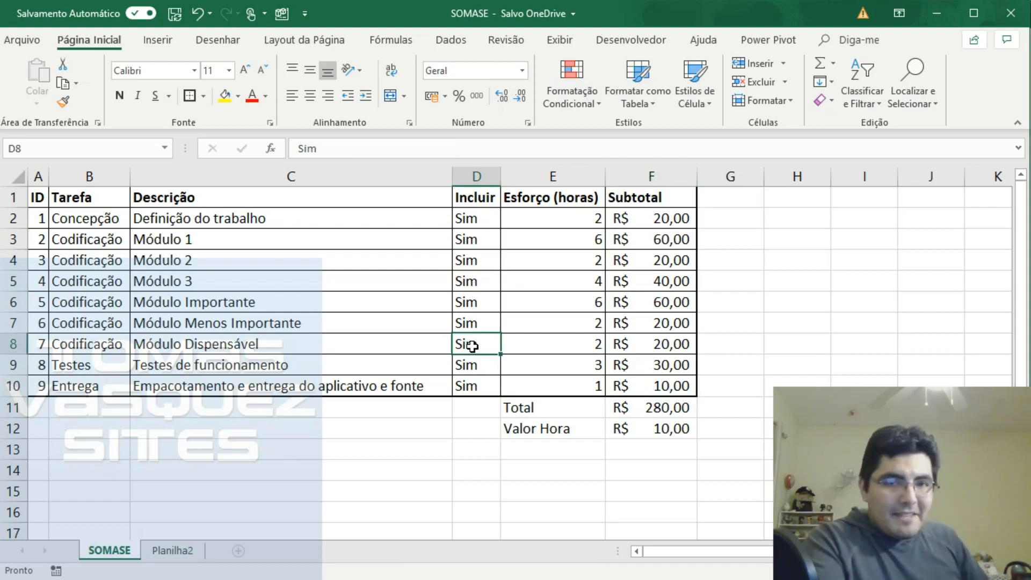
pyautogui.write('Não')
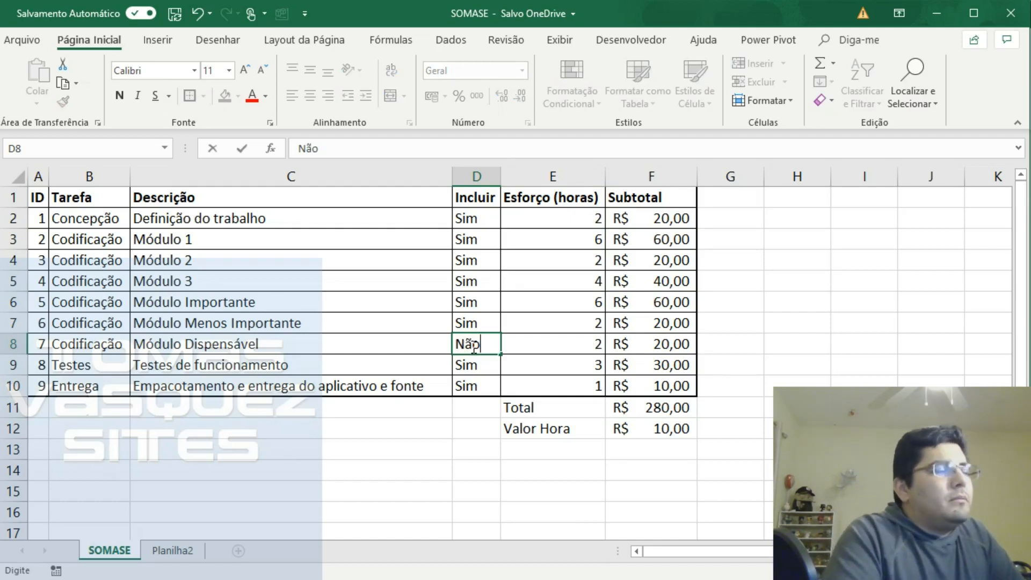
pyautogui.press('Return')
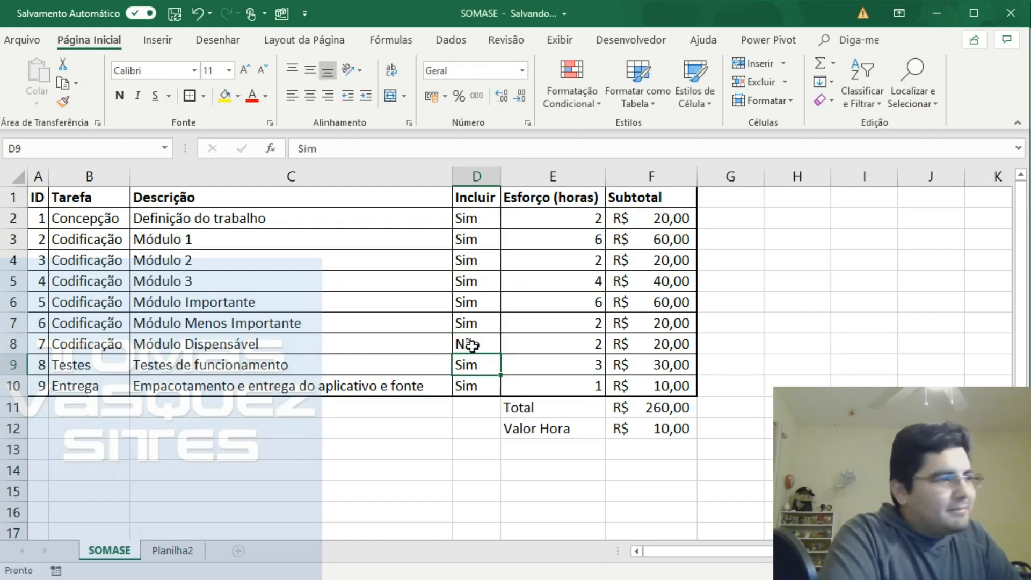
pyautogui.press('Up')
pyautogui.press('Right')
pyautogui.press('Right')
pyautogui.press('Right')
pyautogui.press('Left')
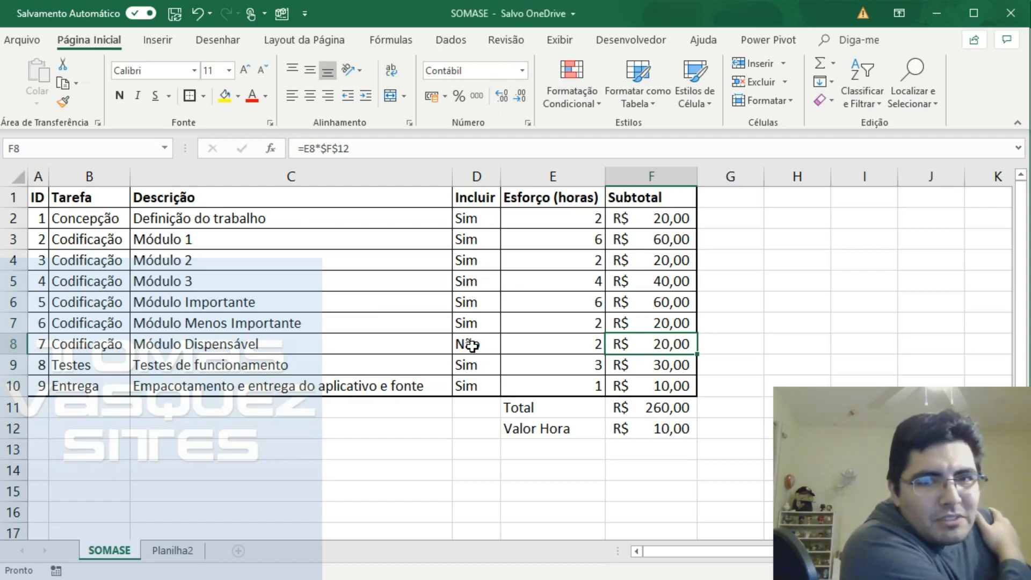
pyautogui.click(609, 407)
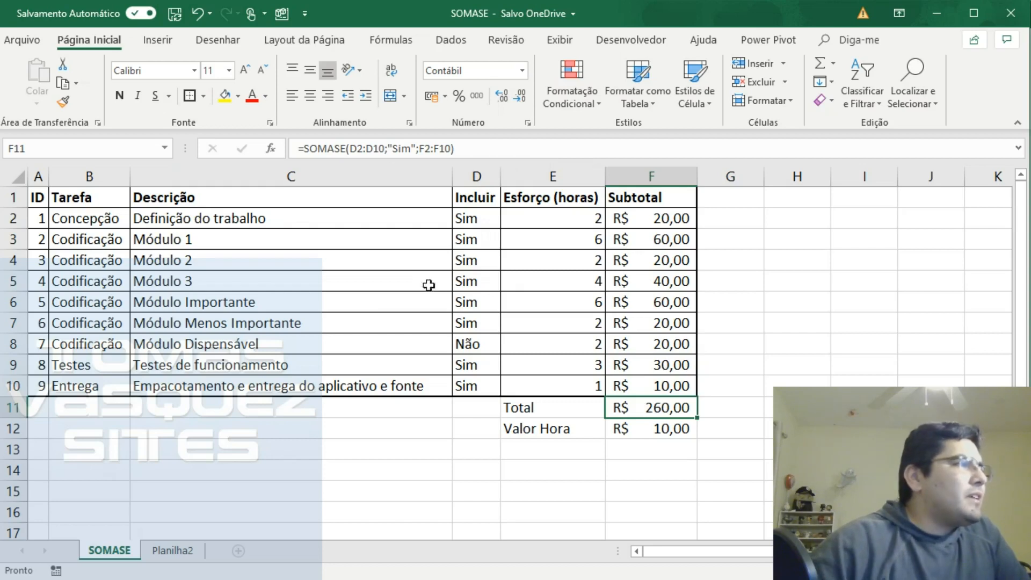
# Step: Set Incluir to Não for the Módulo Menos Importante task in D7
pyautogui.click(487, 325)
pyautogui.write('Não')
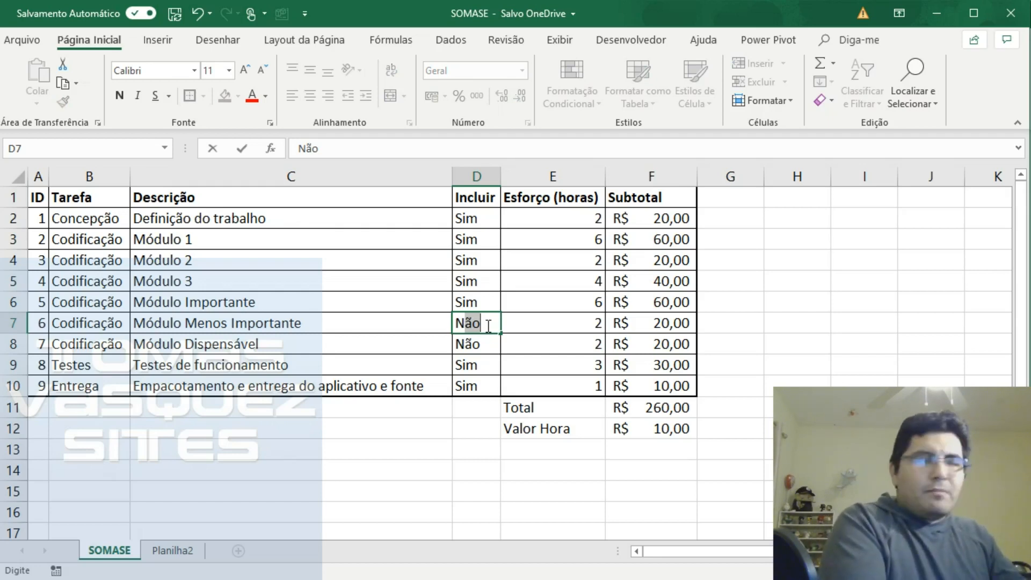
pyautogui.press('Return')
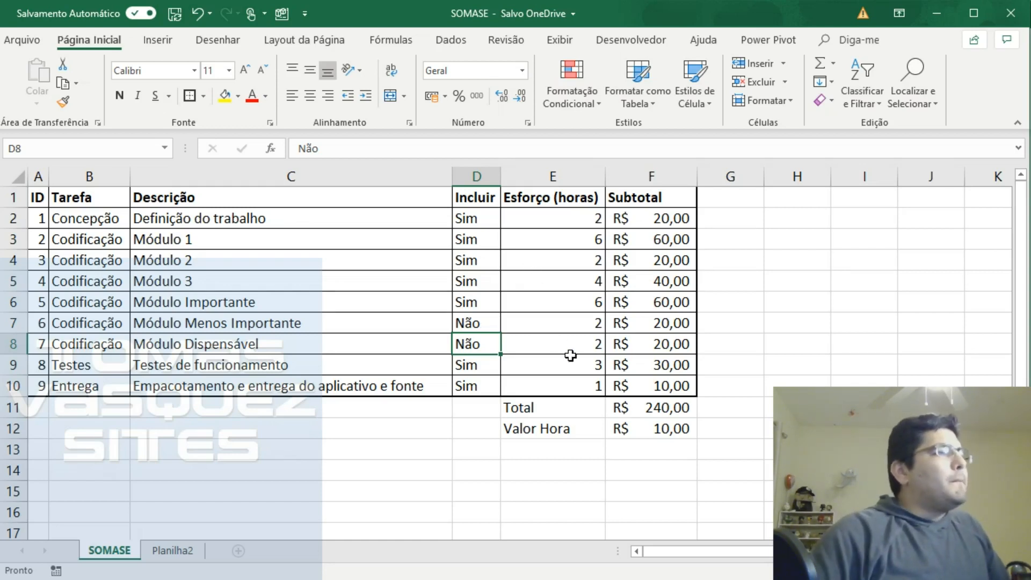
pyautogui.click(505, 345)
pyautogui.click(472, 328)
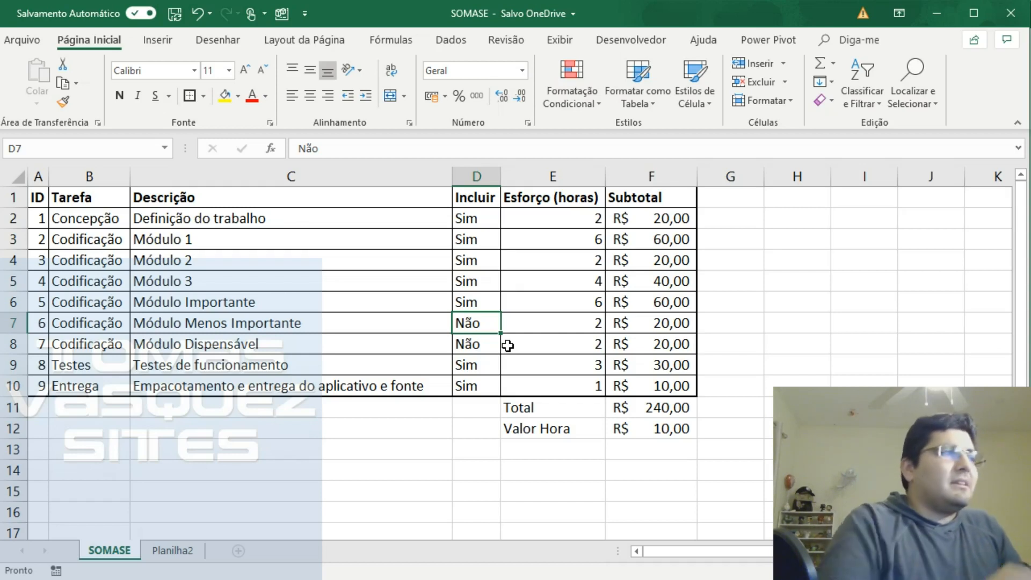
pyautogui.click(649, 411)
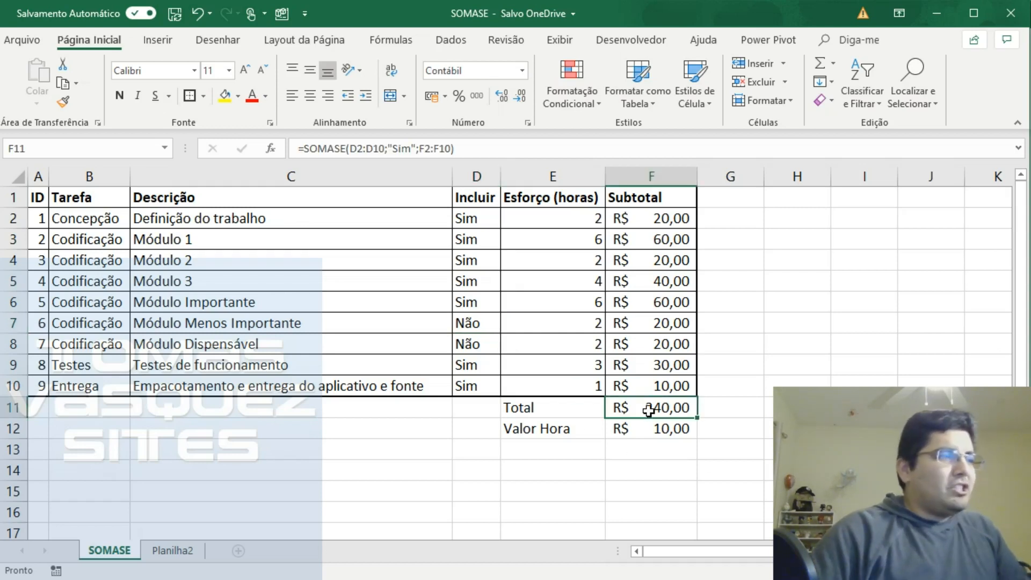
pyautogui.write('=SOM')
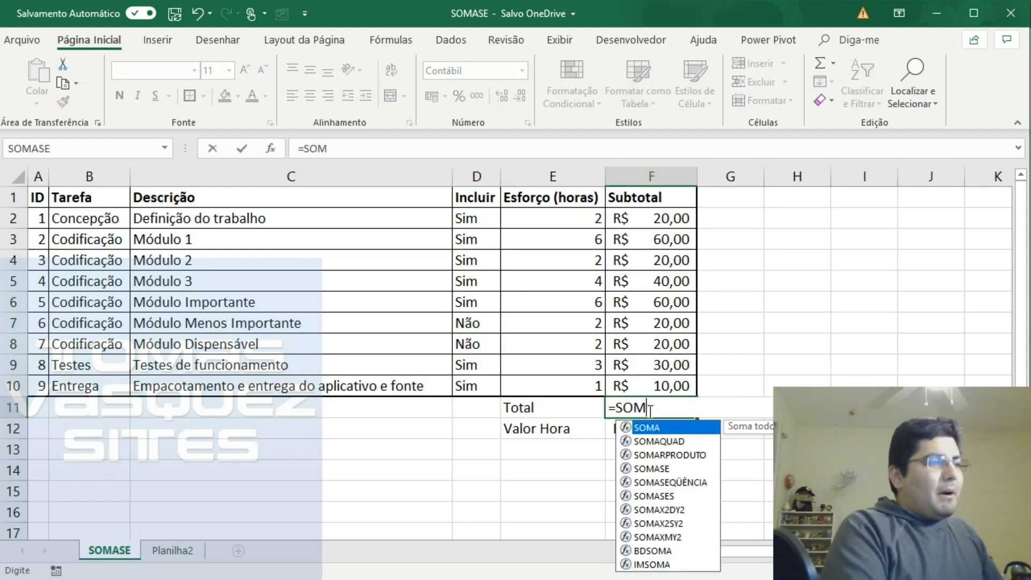
pyautogui.write('ASES')
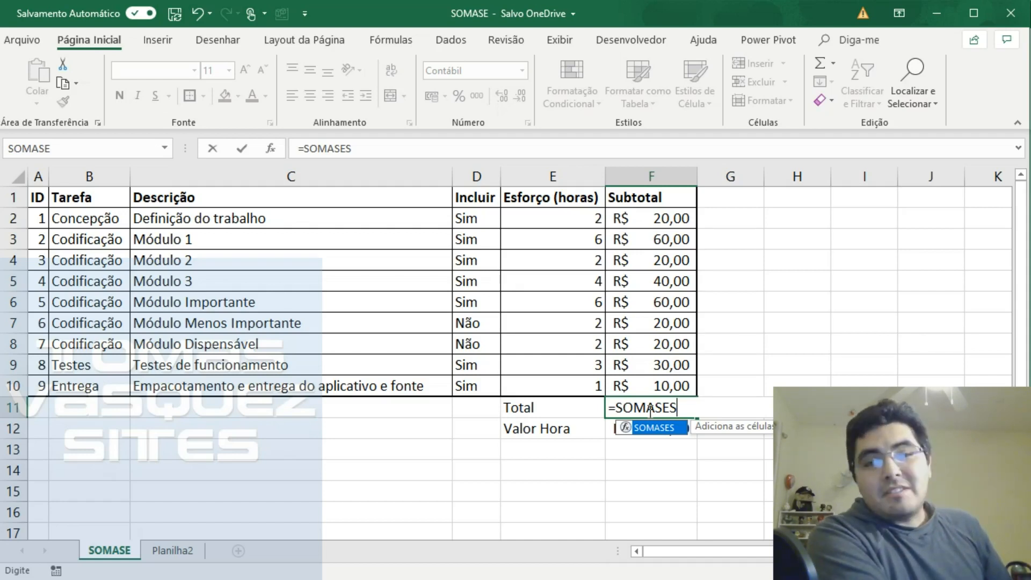
pyautogui.press('Escape')
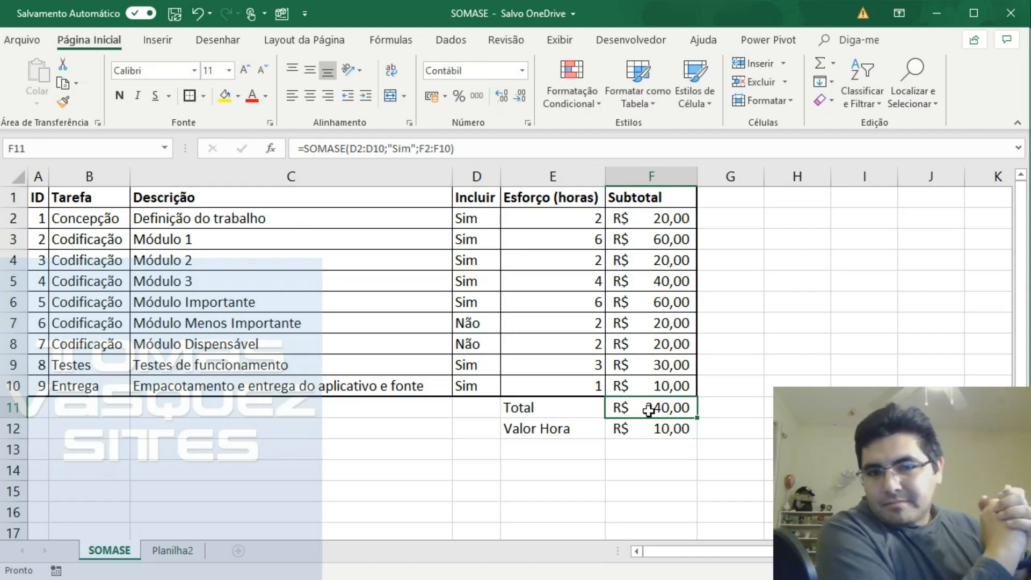
# Step: Fill all the Incluir cells D2:D10 with Não in a single entry
pyautogui.press('Up')
pyautogui.press('Left')
pyautogui.press('Left')
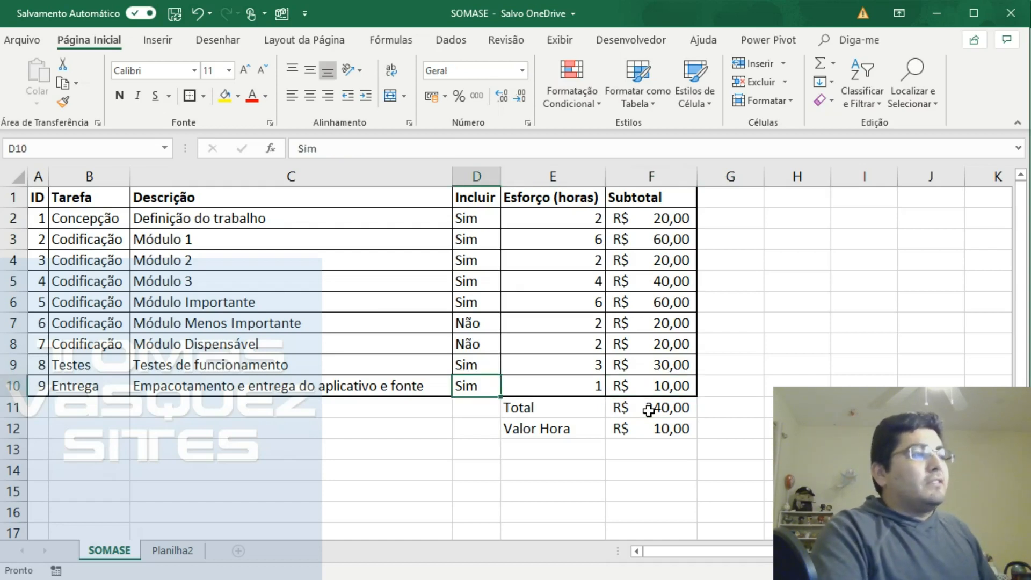
pyautogui.hotkey('ctrl', 'shift', 'Up')
pyautogui.hotkey('shift', 'Down')
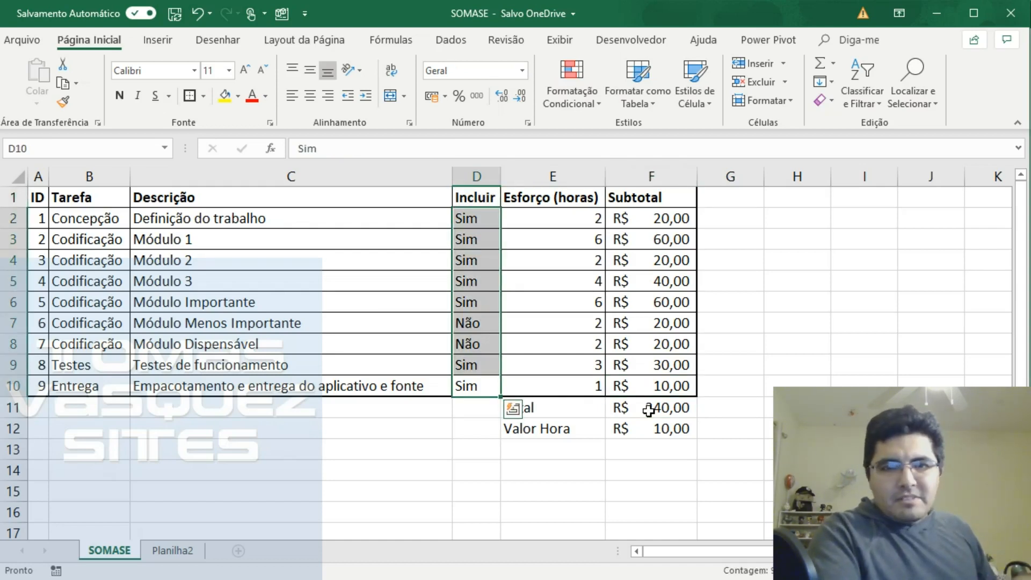
pyautogui.write('Não')
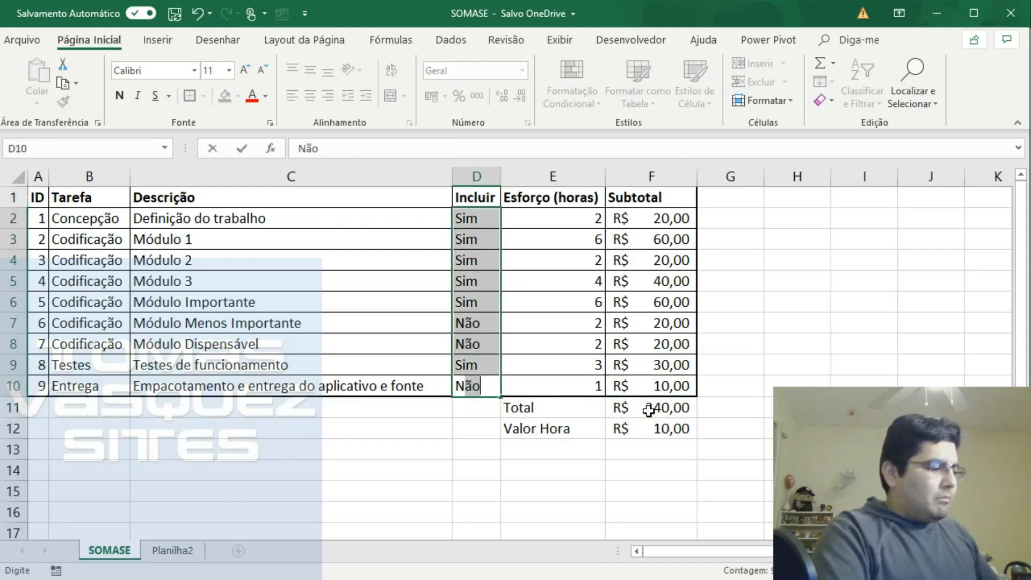
pyautogui.hotkey('ctrl', 'Return')
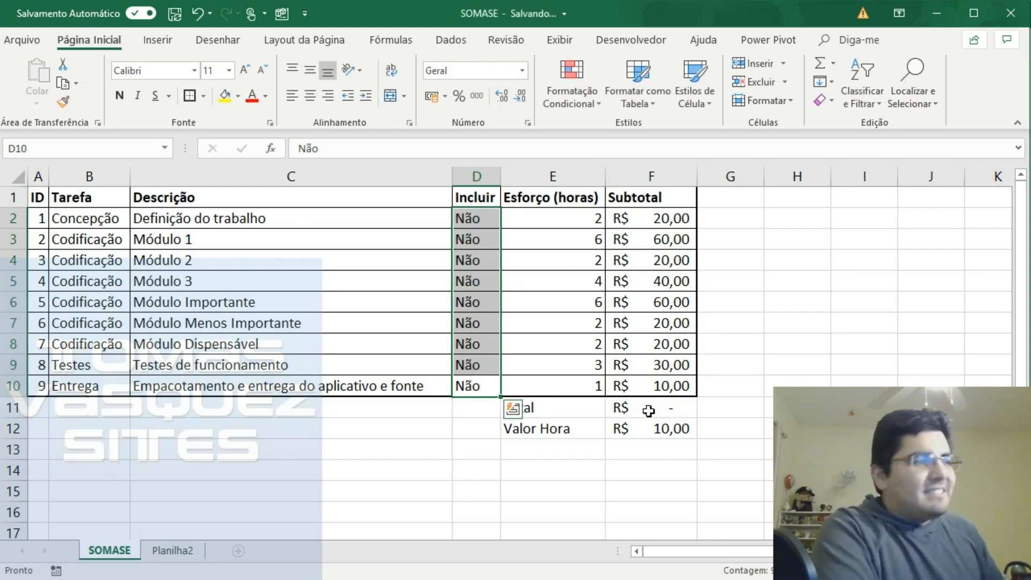
# Step: Set Incluir to Sim for Entrega in D10 and Concepção in D2, and check the SOMASE total in F11
pyautogui.press('Up')
pyautogui.press('Down')
pyautogui.write('Sim')
pyautogui.hotkey('ctrl', 'Return')
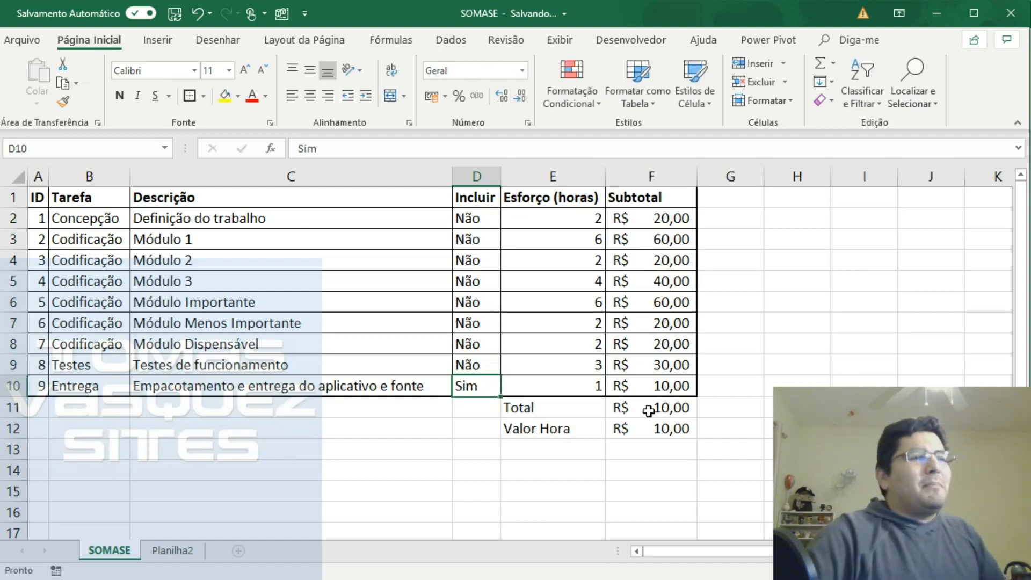
pyautogui.click(469, 219)
pyautogui.write('Sim')
pyautogui.press('Return')
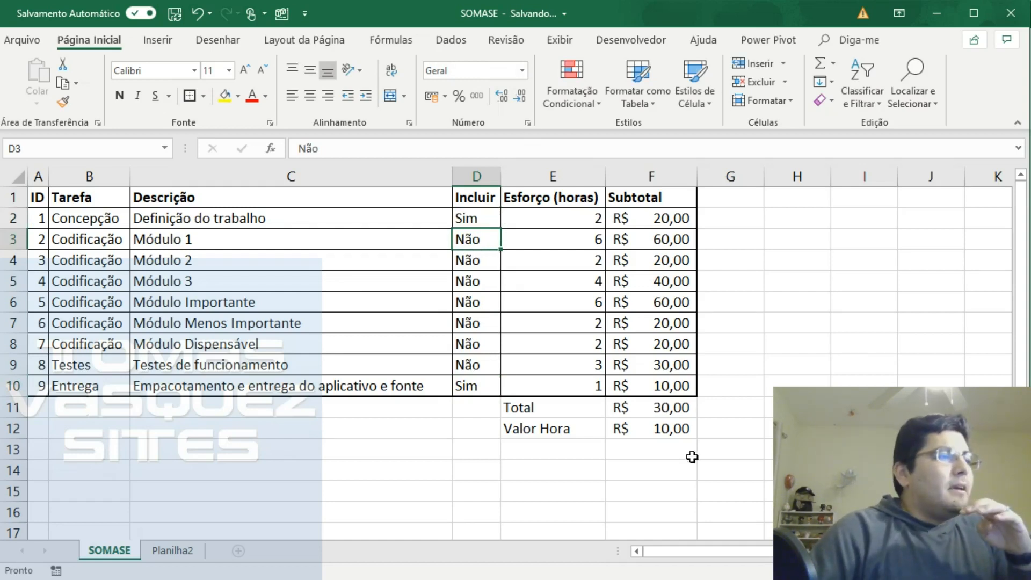
pyautogui.click(668, 412)
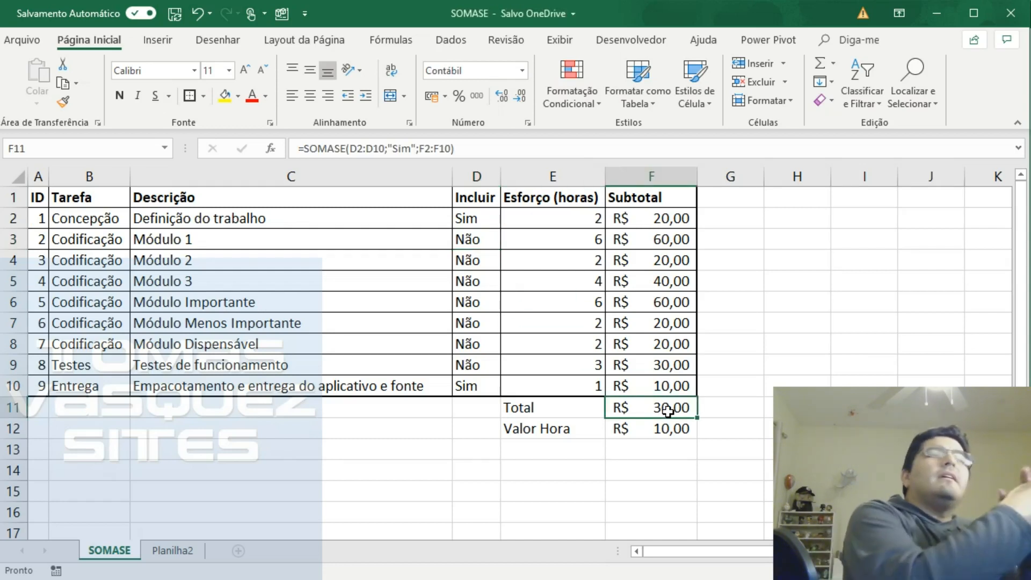